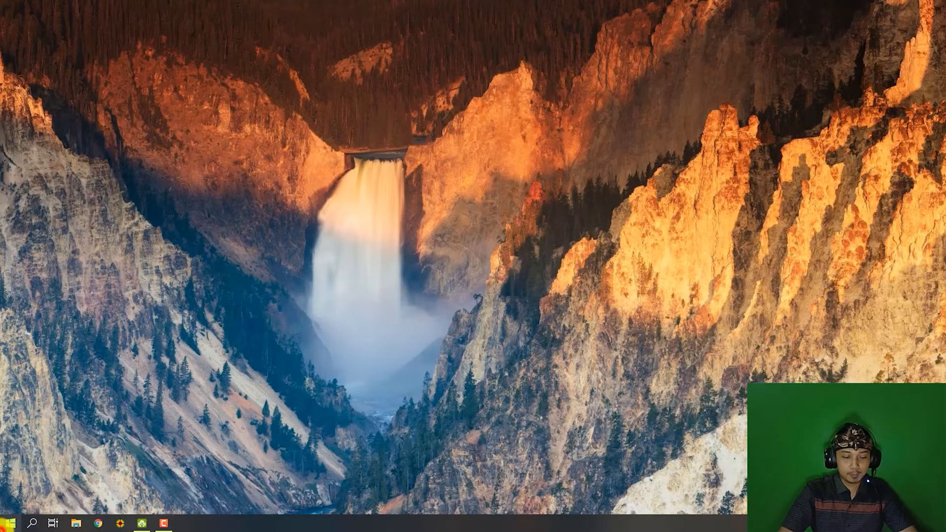
# Step: Open Adobe Premiere Pro 2020 and look at the Home and Sync Settings pages of its start window
pyautogui.click(10, 523)
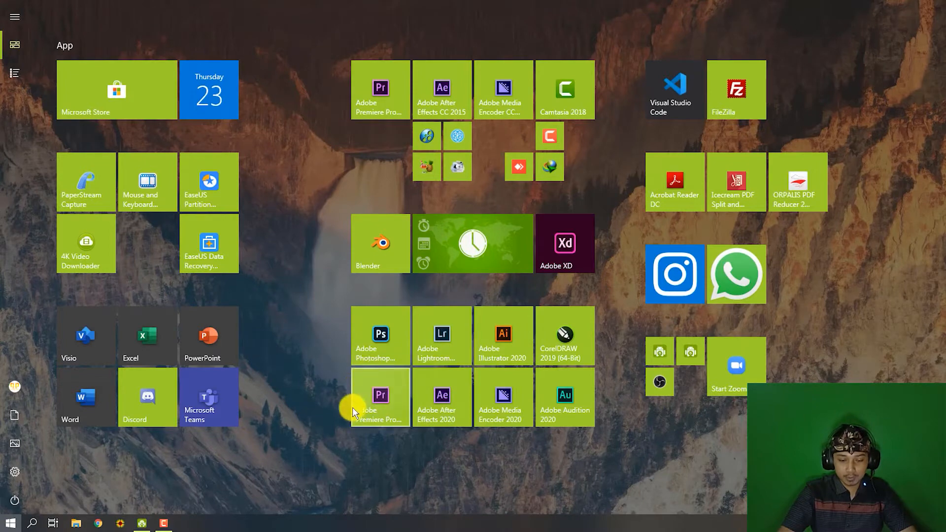
pyautogui.click(383, 394)
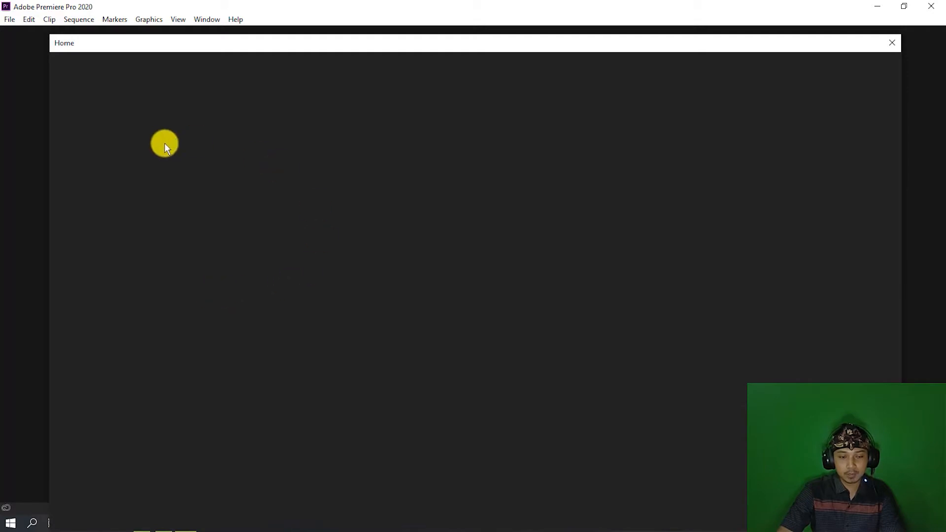
pyautogui.moveTo(153, 45); pyautogui.dragTo(150, 24)
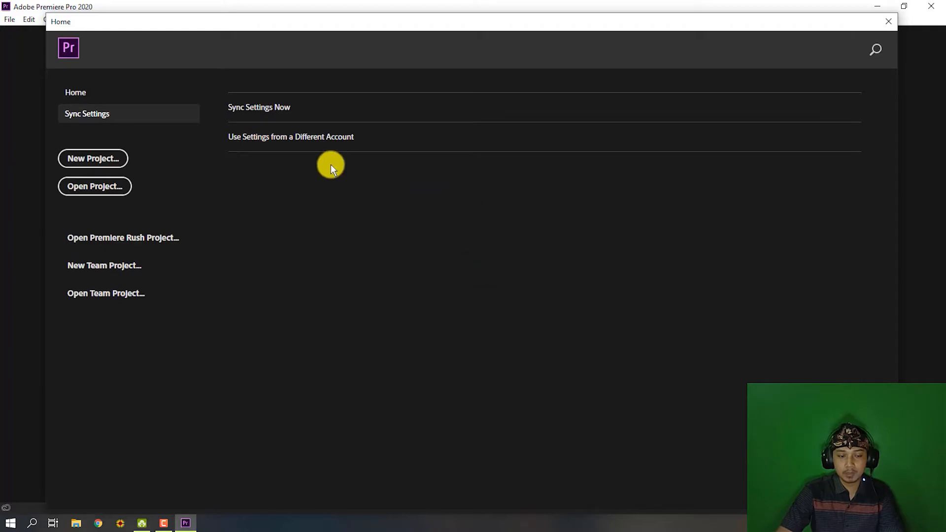
pyautogui.click(76, 92)
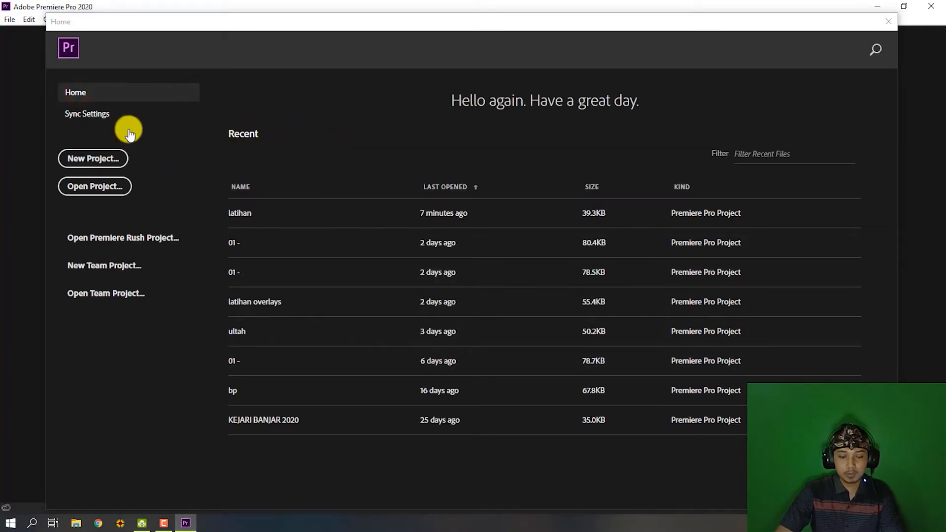
pyautogui.click(89, 112)
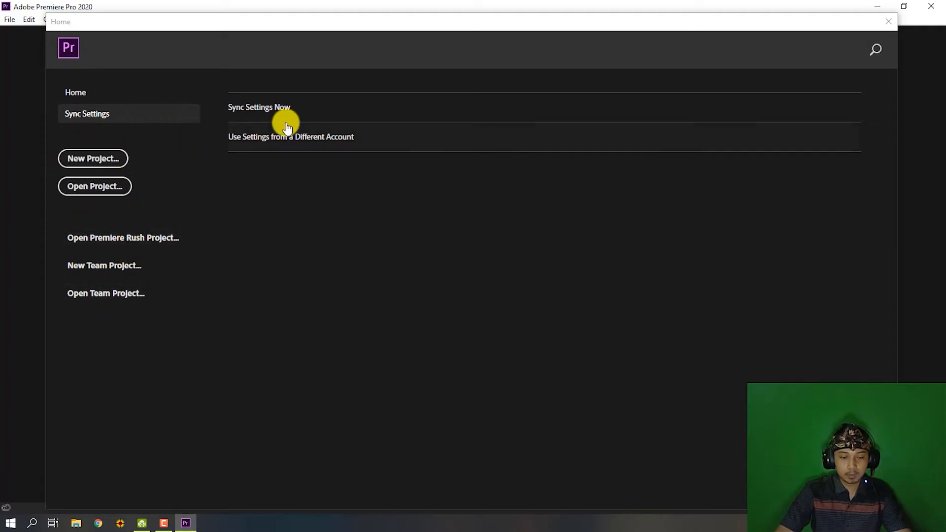
# Step: Start a new project and name it "latihan adobe premiere 2020"
pyautogui.click(93, 158)
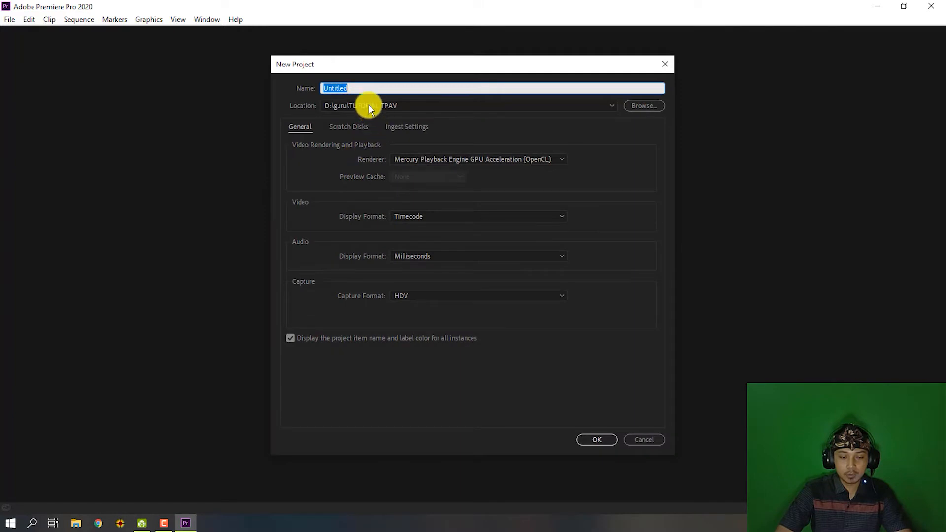
pyautogui.moveTo(334, 68); pyautogui.dragTo(316, 58)
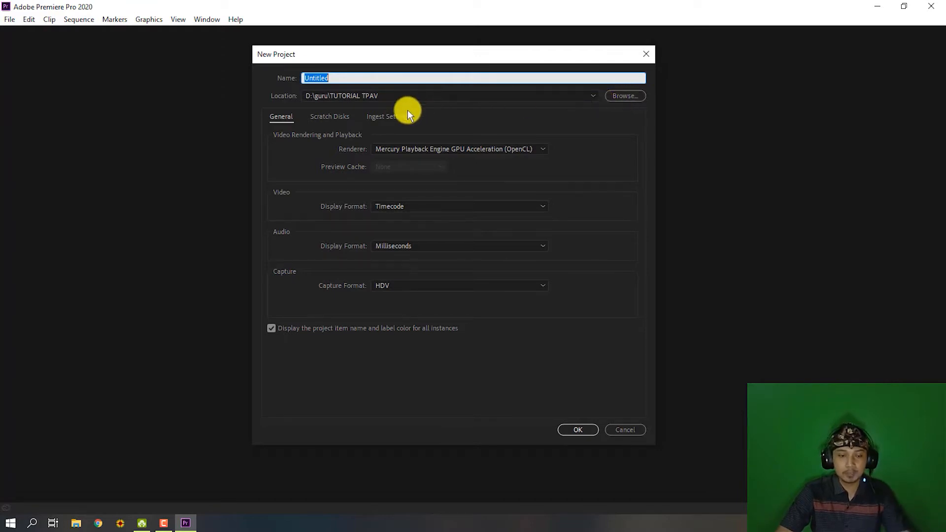
pyautogui.moveTo(351, 79); pyautogui.dragTo(234, 72)
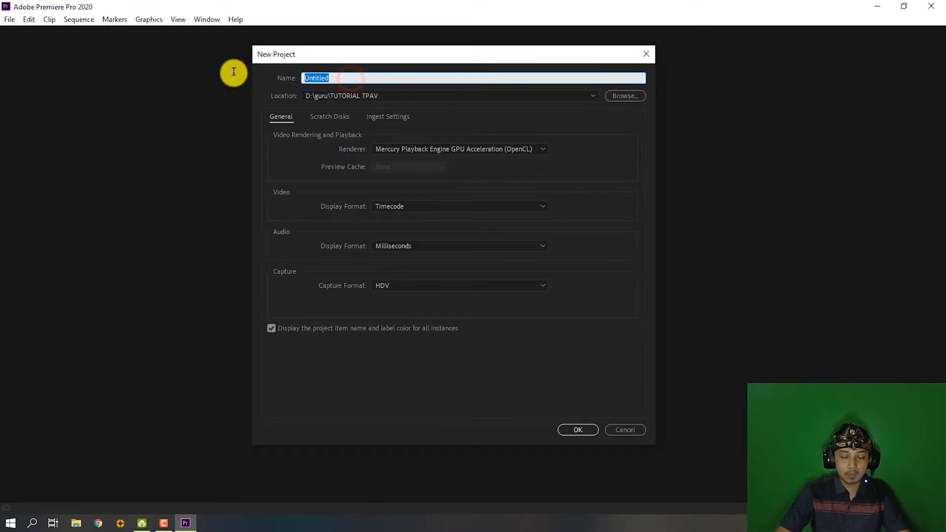
pyautogui.write('latih')
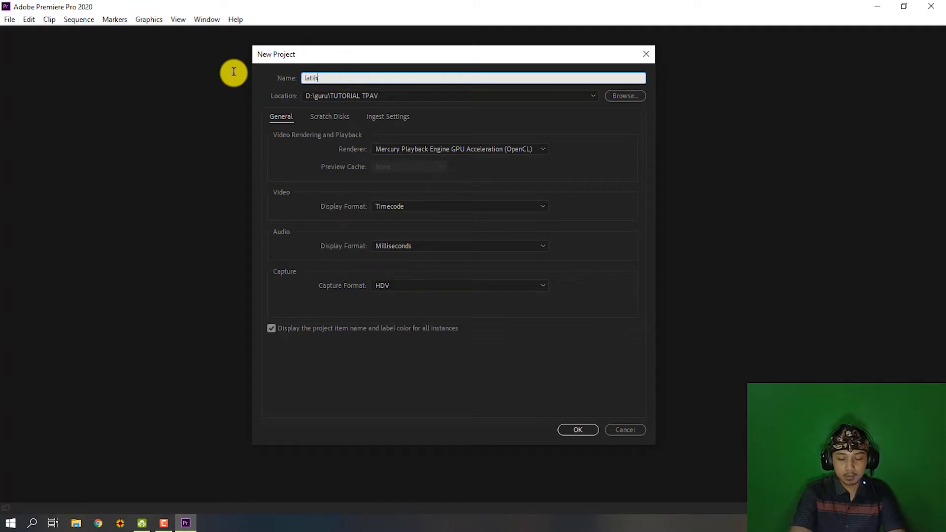
pyautogui.write('an ')
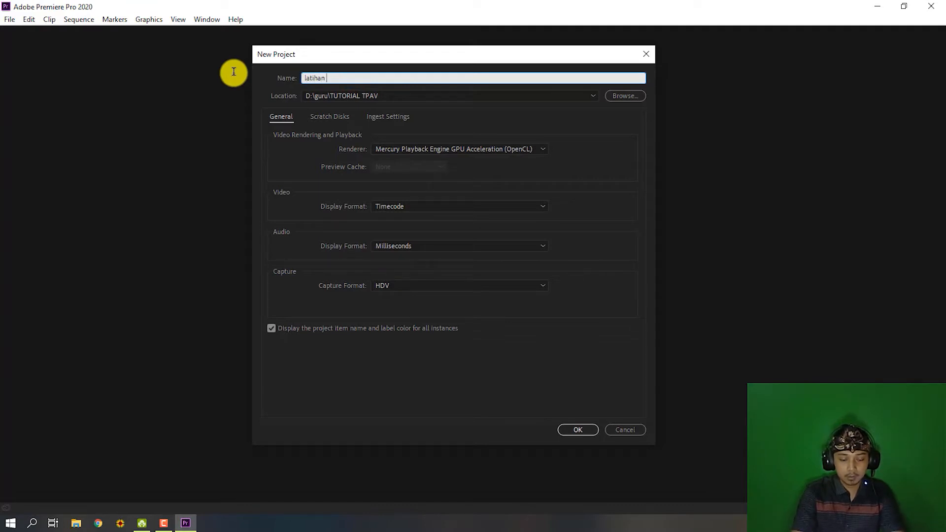
pyautogui.write('adobe premiere 2020')
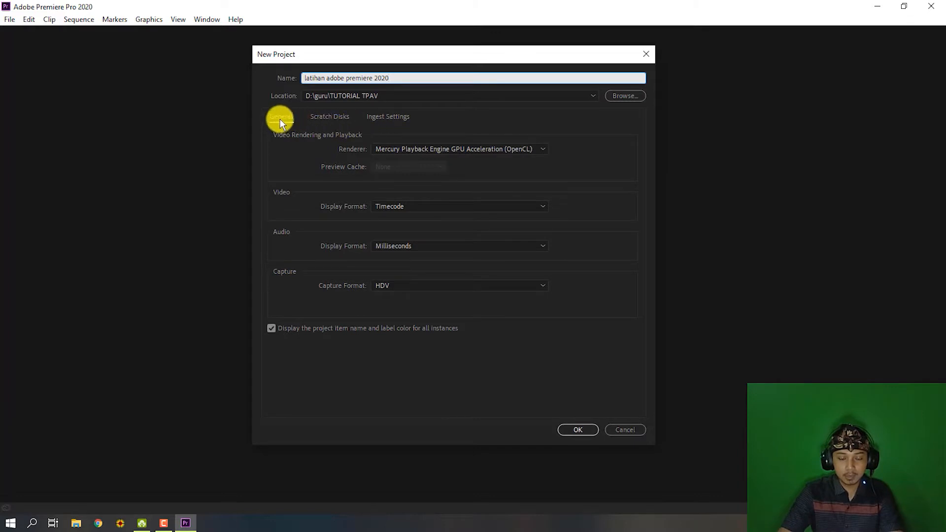
# Step: Choose Mercury Playback Engine GPU Acceleration (OpenCL) as renderer, Timecode for video, Milliseconds for audio and HDV as capture format
pyautogui.click(399, 148)
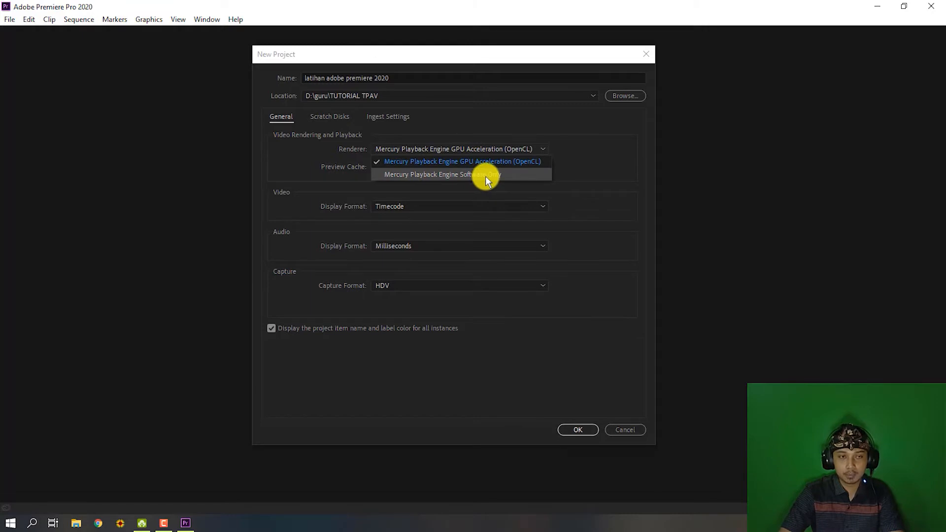
pyautogui.click(449, 162)
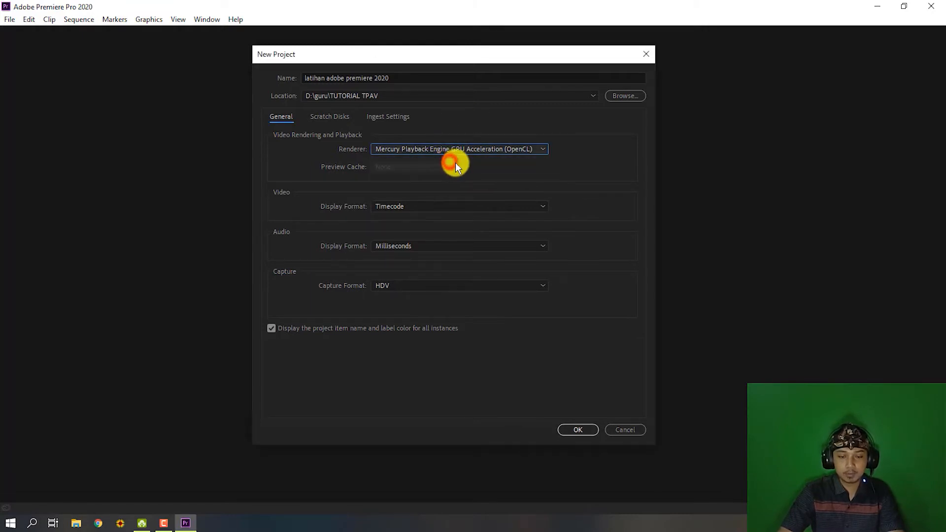
pyautogui.click(419, 206)
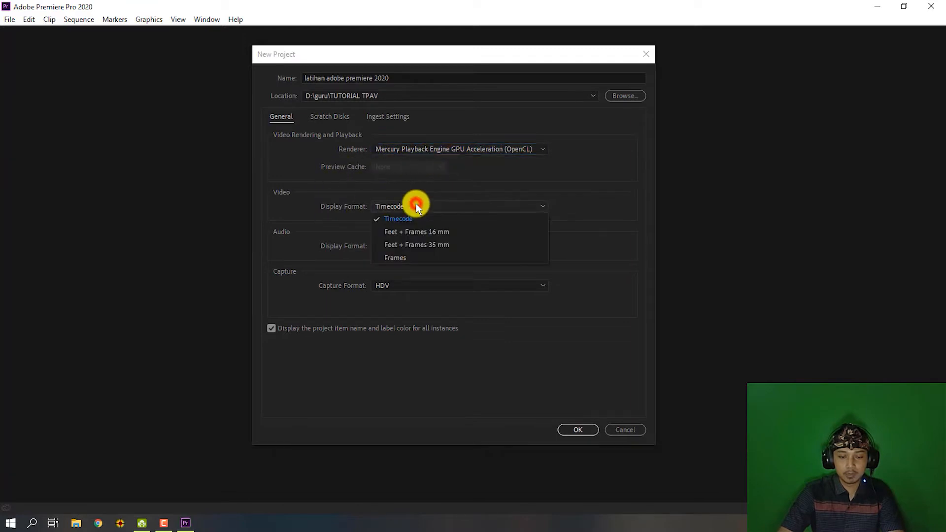
pyautogui.click(408, 219)
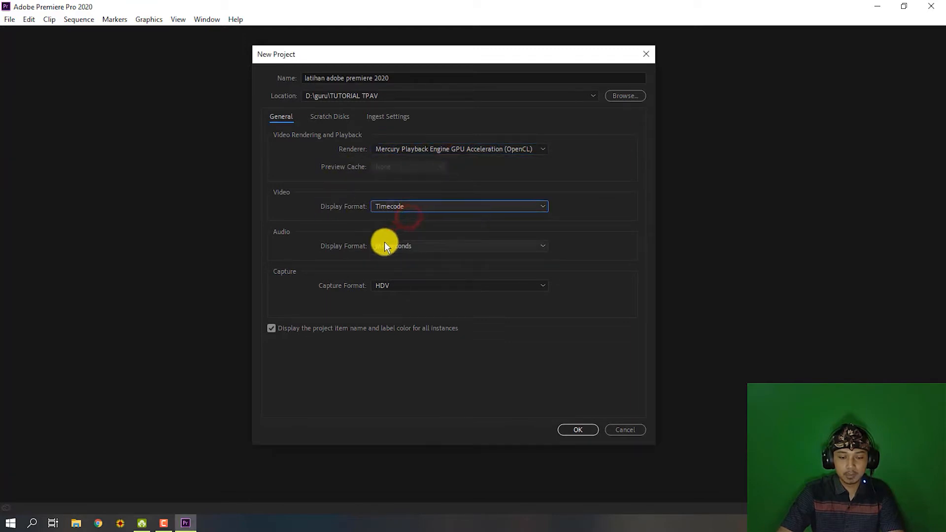
pyautogui.click(409, 246)
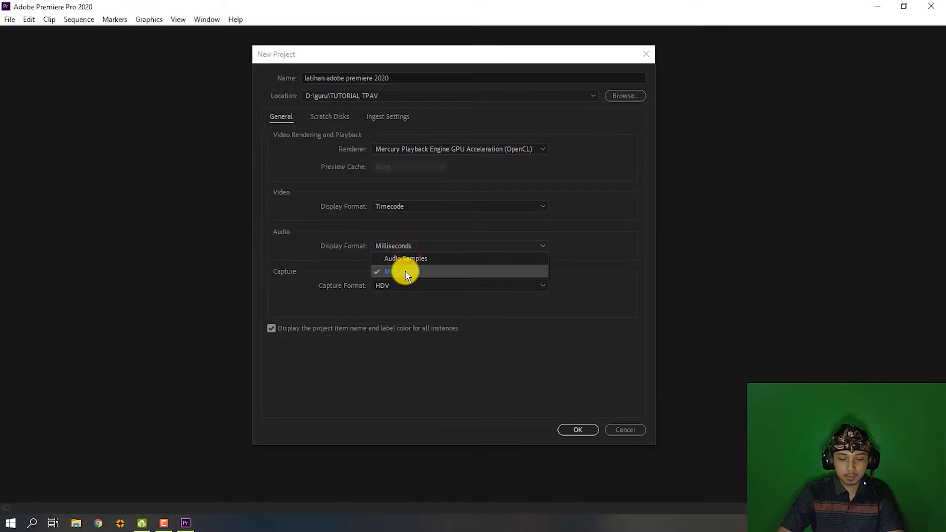
pyautogui.click(446, 275)
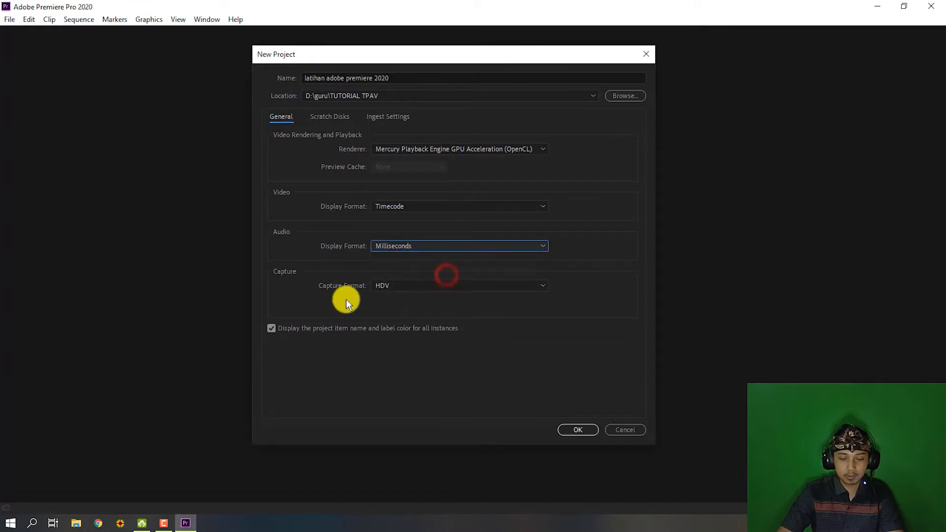
pyautogui.click(402, 286)
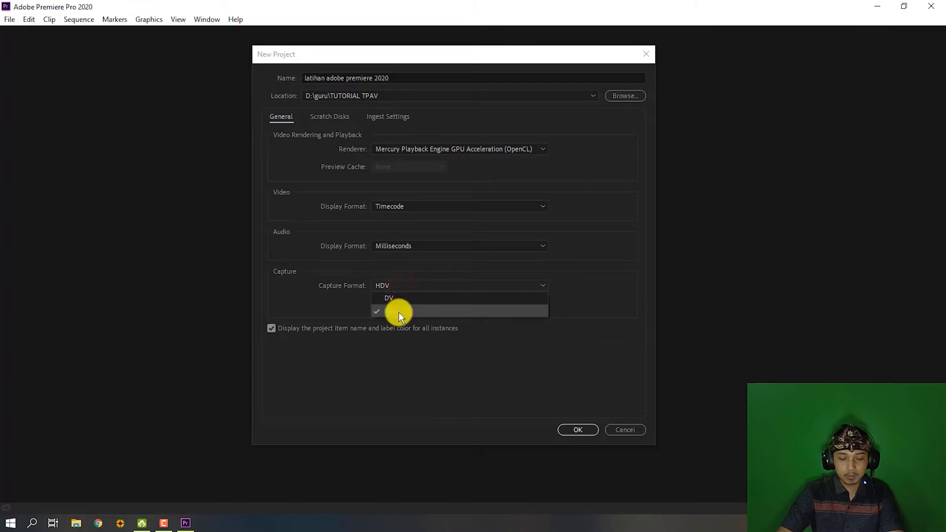
pyautogui.click(406, 309)
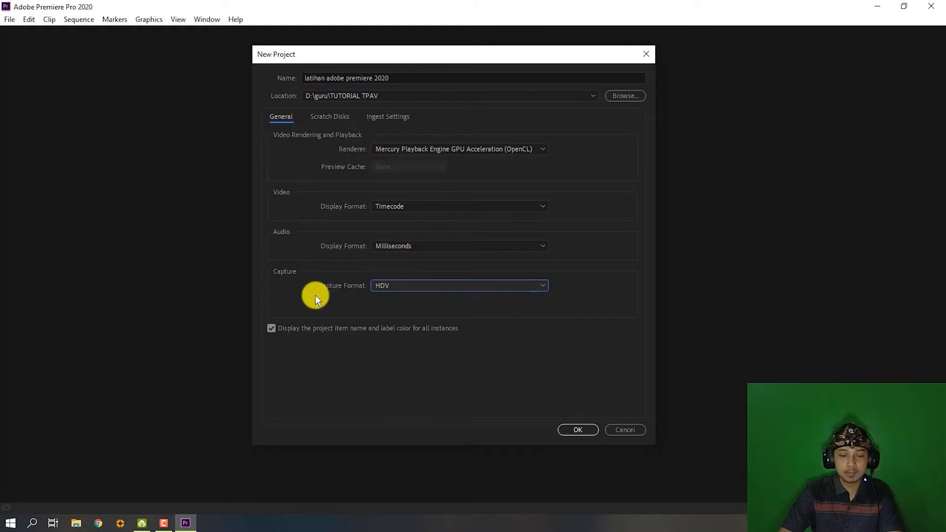
# Step: Review the new project's scratch disk and ingest settings, and create the project with the general settings chosen
pyautogui.click(323, 118)
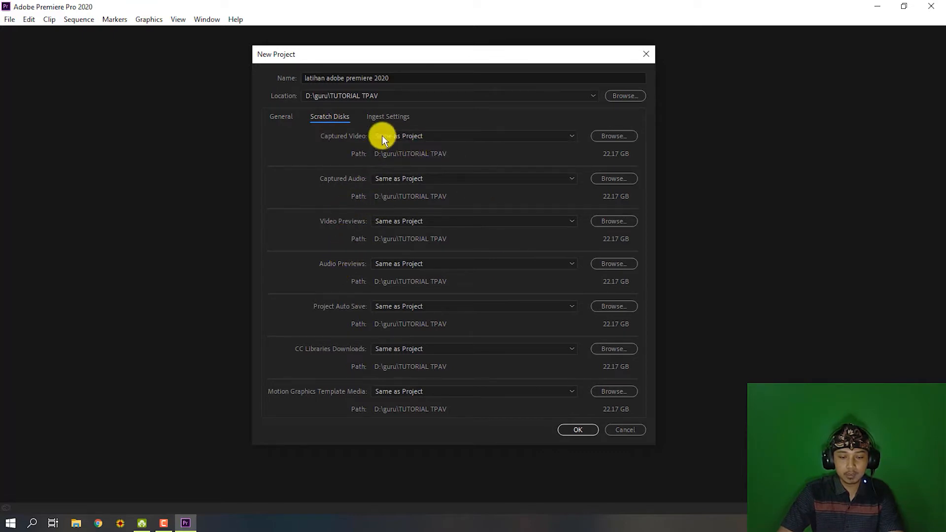
pyautogui.click(383, 117)
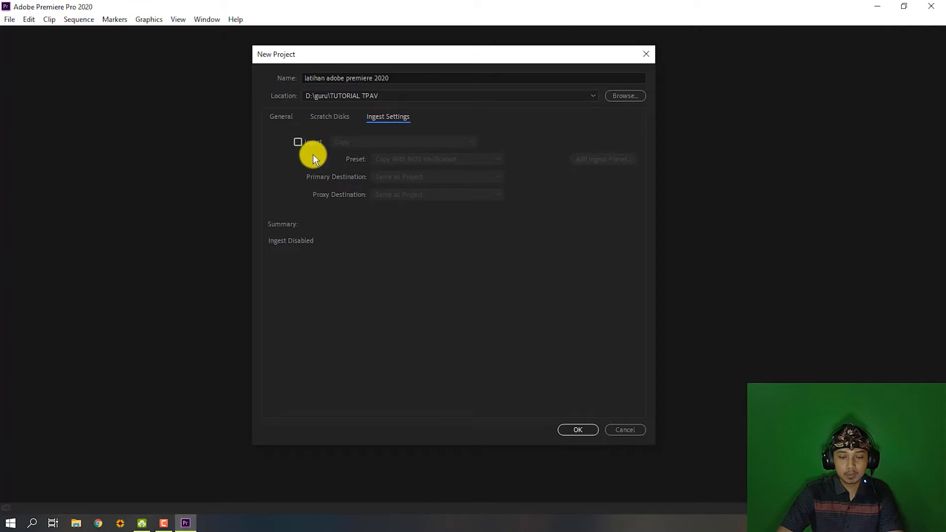
pyautogui.click(280, 118)
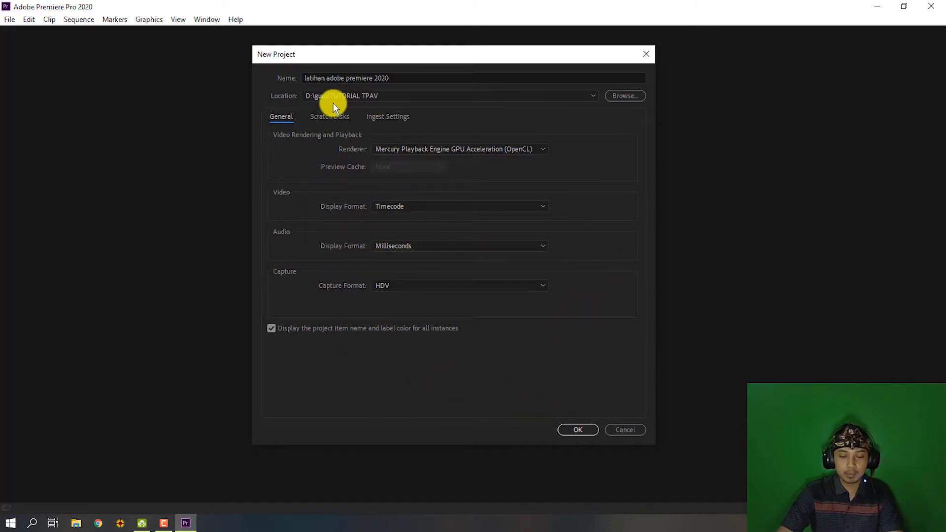
pyautogui.click(581, 430)
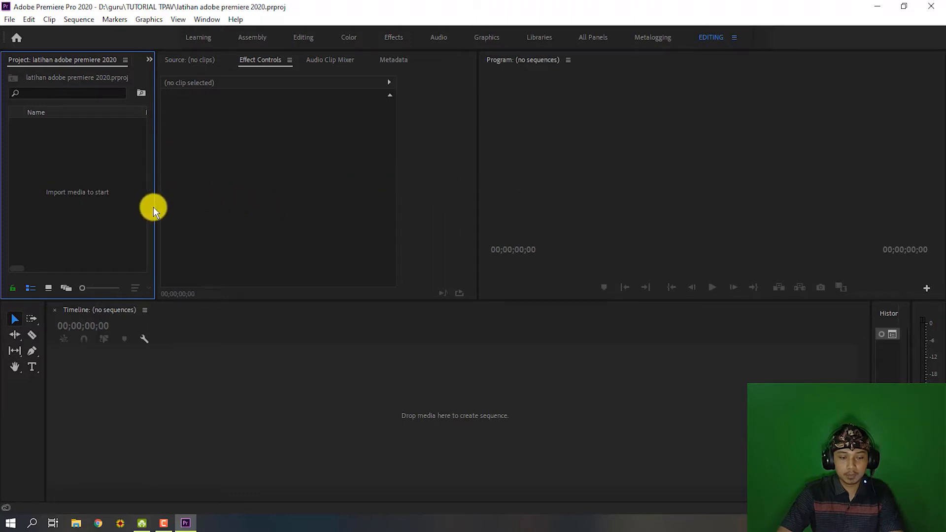
# Step: Dock the Effects panel in its own column beside the Project panel, and resize the columns to give both panels more width
pyautogui.moveTo(154, 206); pyautogui.dragTo(207, 203)
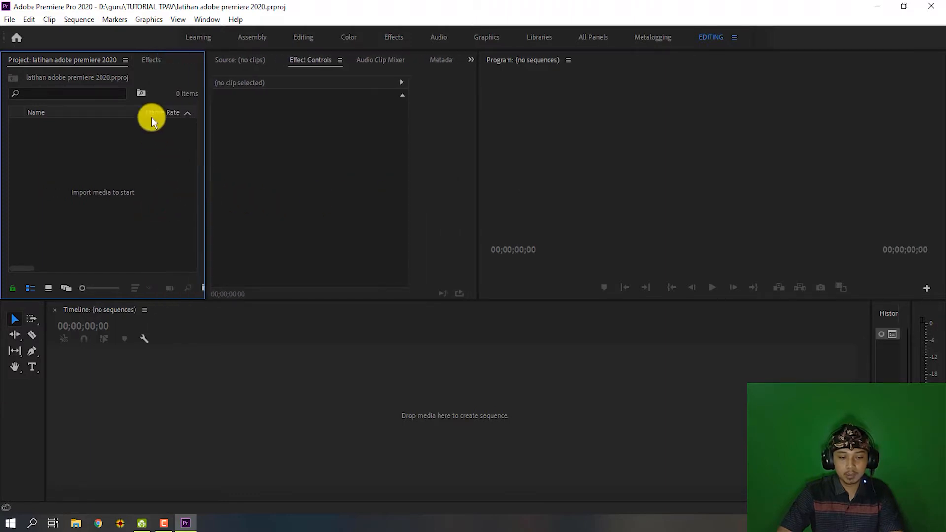
pyautogui.moveTo(157, 60); pyautogui.dragTo(185, 143)
pyautogui.moveTo(477, 211); pyautogui.dragTo(561, 220)
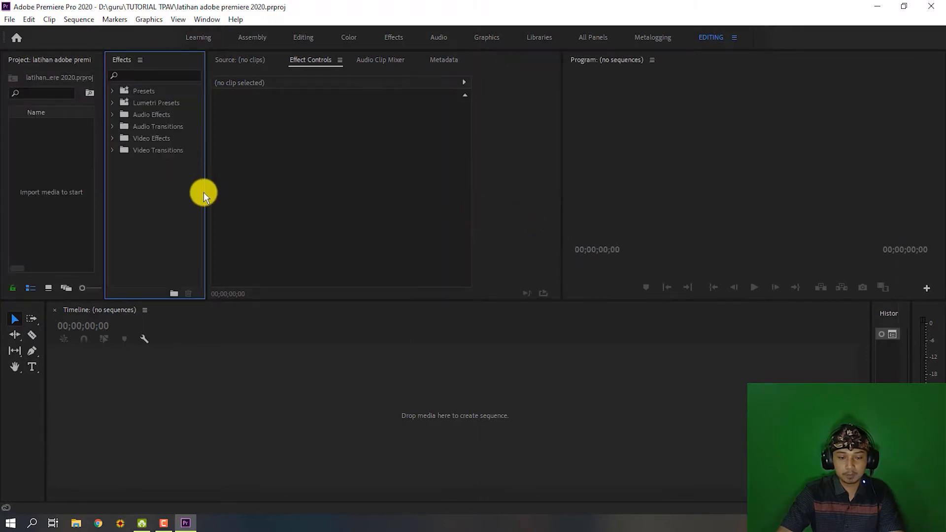
pyautogui.moveTo(205, 192); pyautogui.dragTo(315, 193)
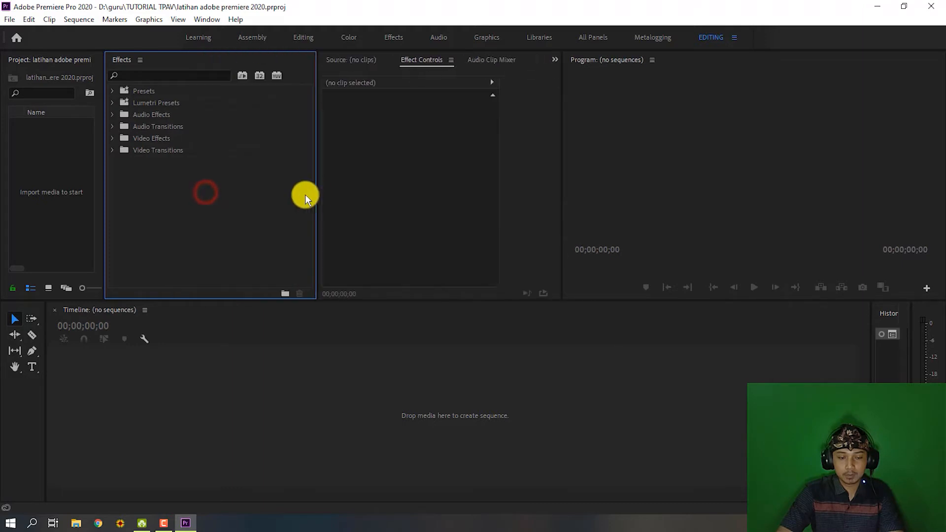
pyautogui.moveTo(103, 195); pyautogui.dragTo(161, 197)
pyautogui.click(81, 152)
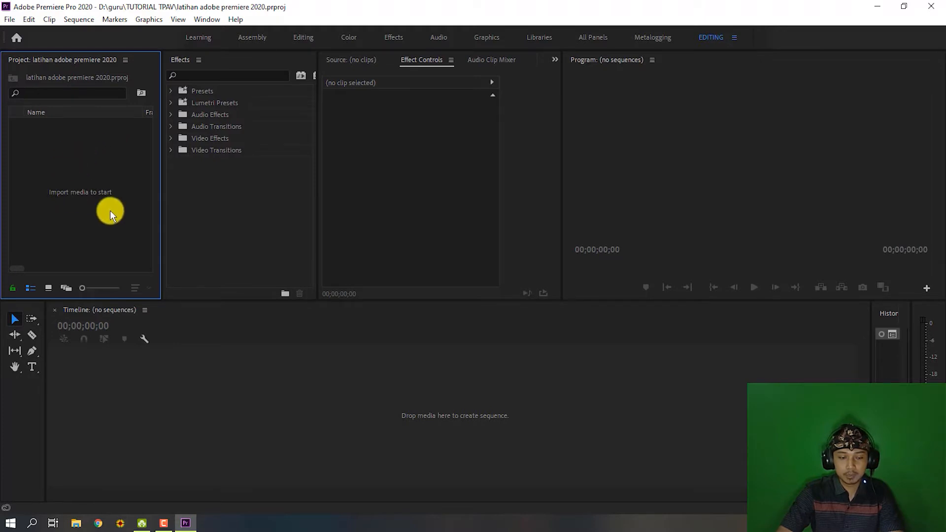
# Step: Expand the Video Transitions folder in the Effects panel and look inside its Dissolve group
pyautogui.click(238, 192)
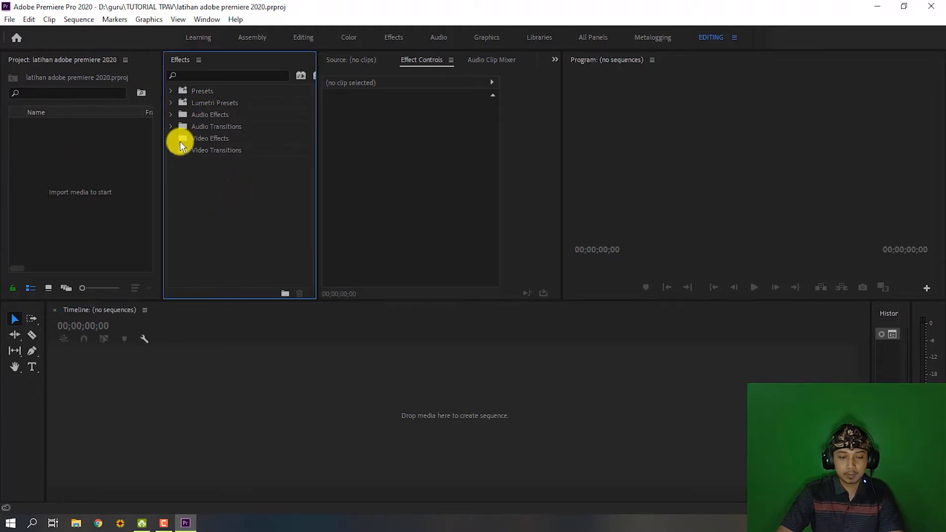
pyautogui.click(171, 150)
pyautogui.click(178, 174)
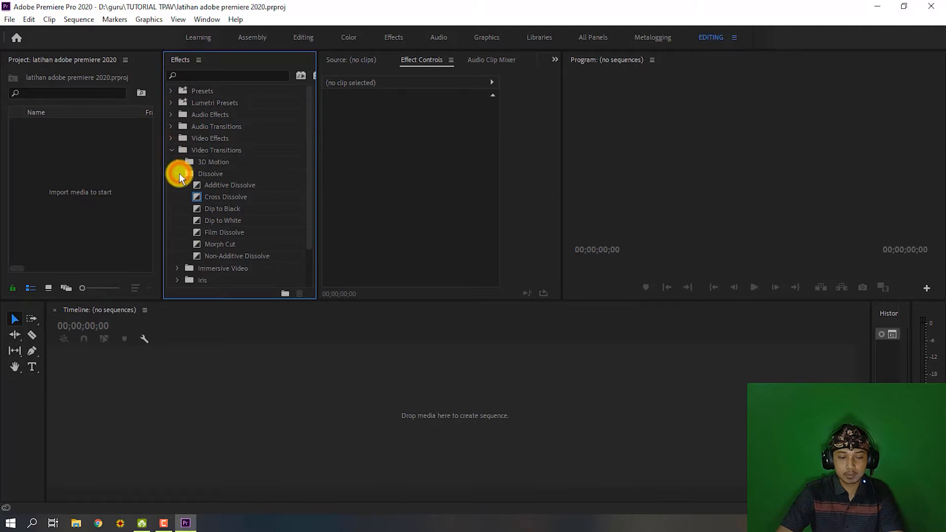
pyautogui.click(178, 174)
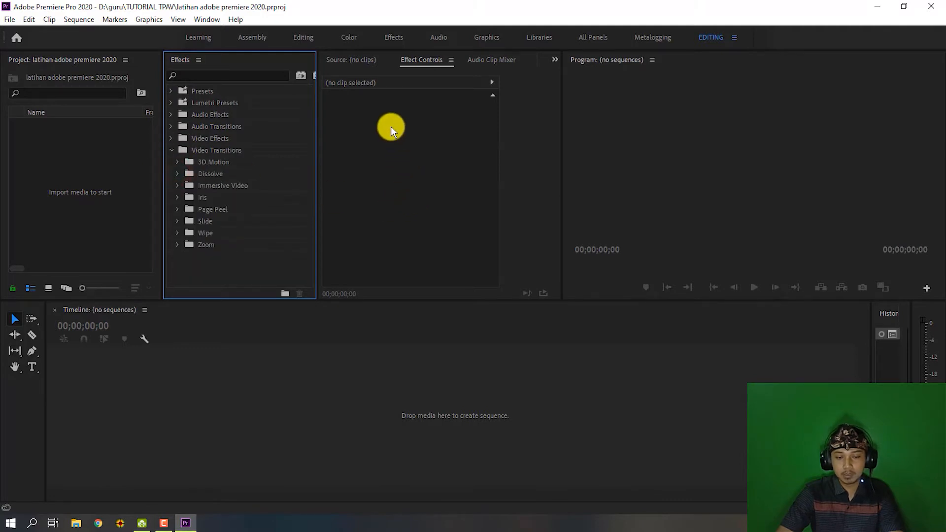
pyautogui.click(391, 126)
pyautogui.click(721, 129)
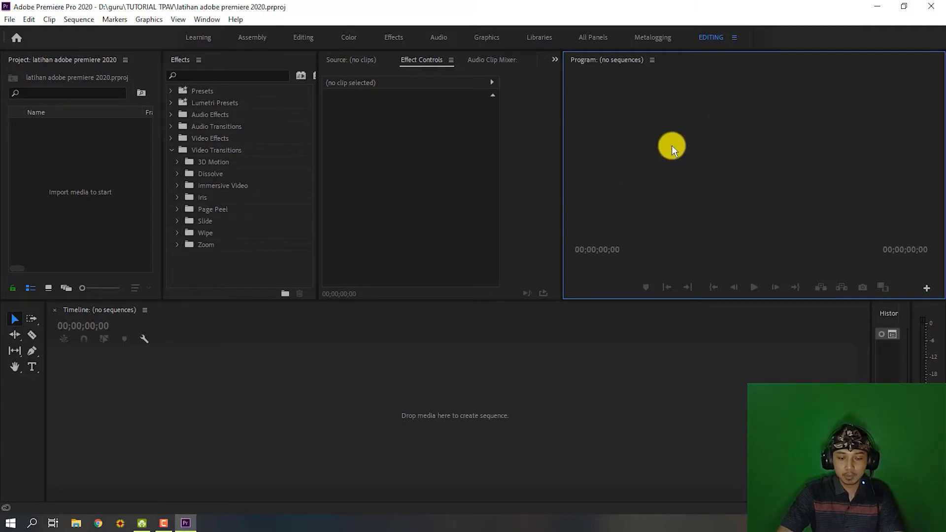
pyautogui.click(188, 366)
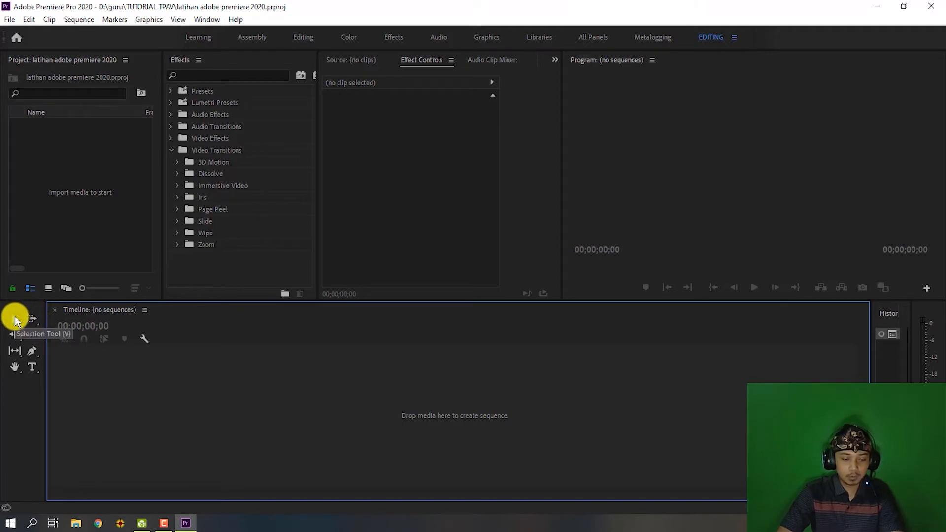
# Step: Narrow the Tools panel to a single column, and widen the audio meters and the History panel slightly
pyautogui.moveTo(45, 391); pyautogui.dragTo(22, 393)
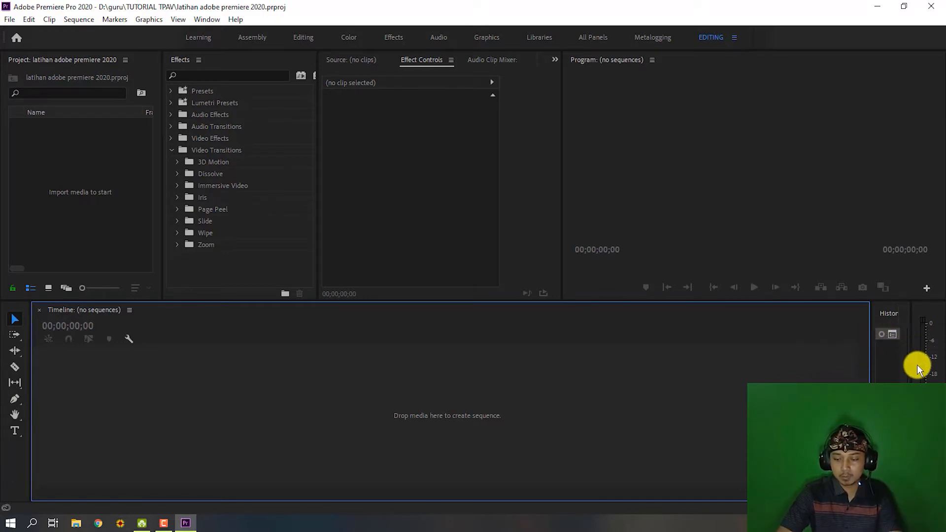
pyautogui.moveTo(908, 374); pyautogui.dragTo(900, 376)
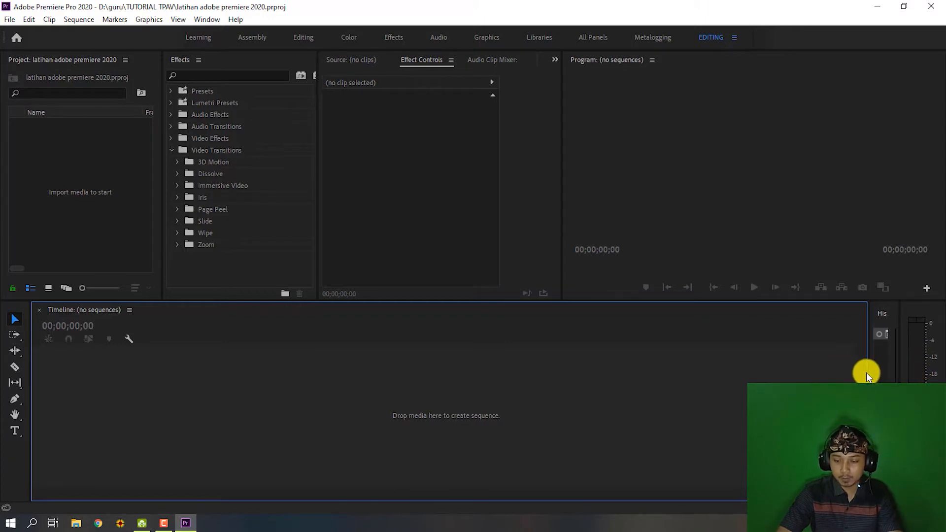
pyautogui.moveTo(867, 373); pyautogui.dragTo(863, 374)
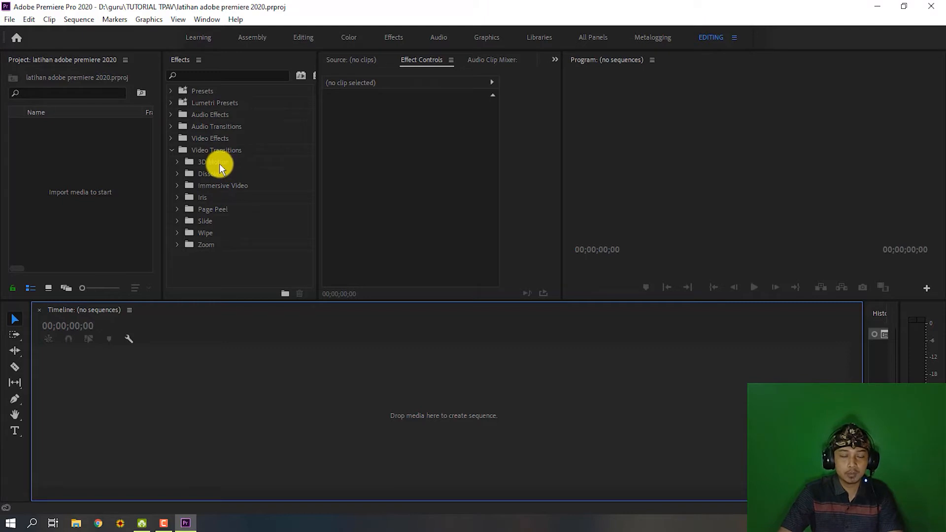
# Step: Examine the commands offered under File, Edit, Clip, Markers, Graphics, View, Window and Help, including the Preferences categories
pyautogui.click(9, 19)
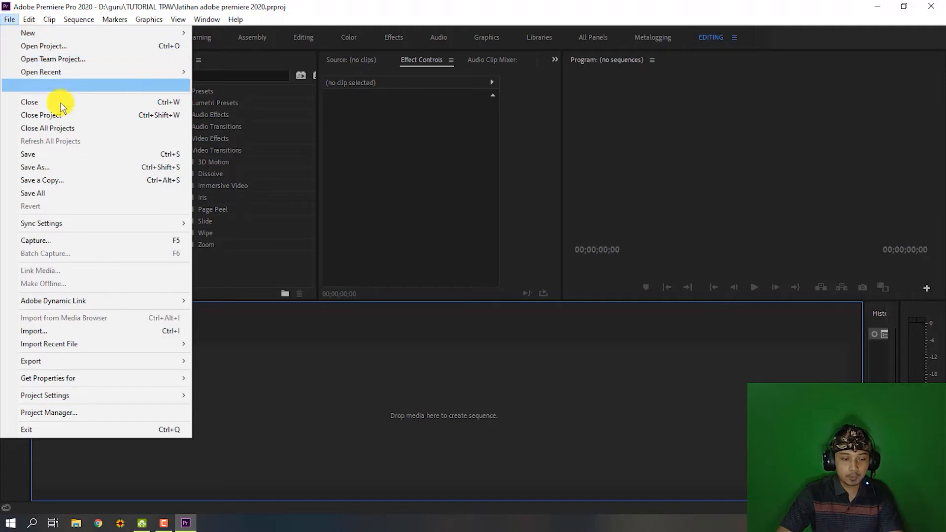
pyautogui.moveTo(52, 36)
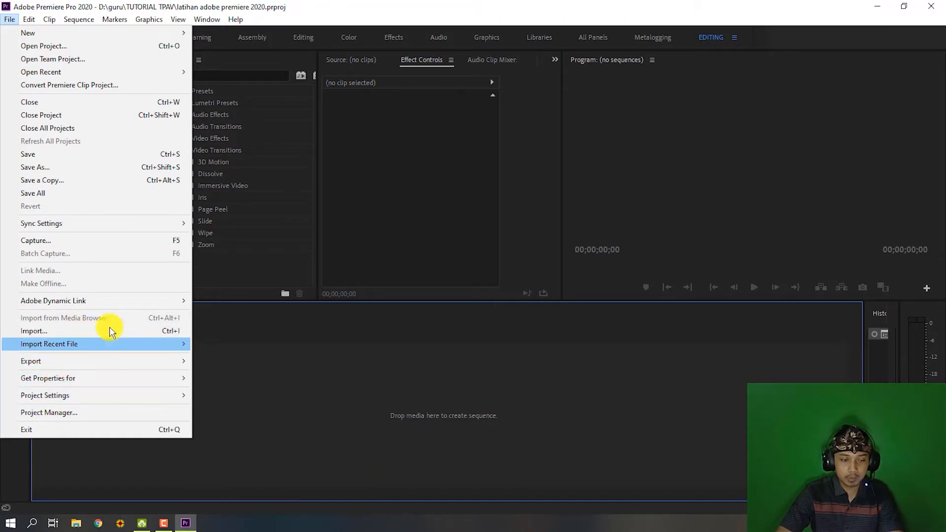
pyautogui.click(26, 19)
pyautogui.click(25, 19)
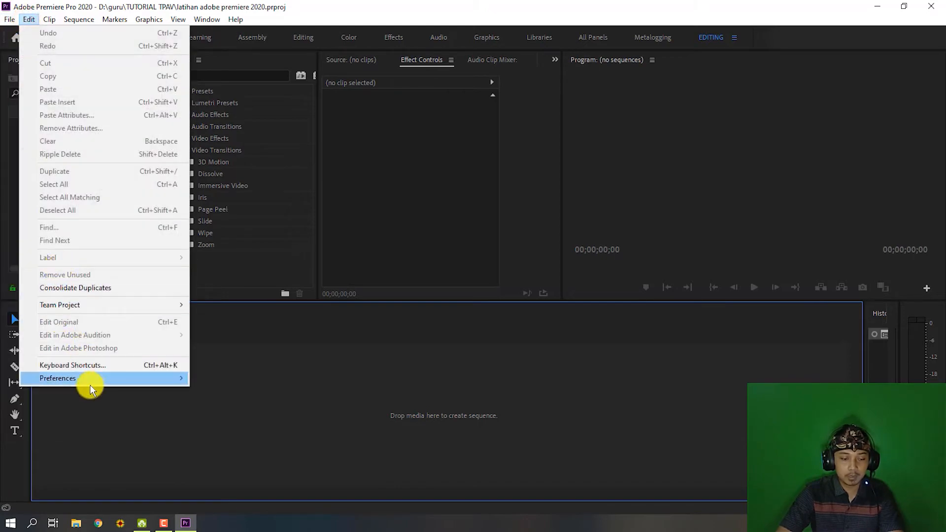
pyautogui.moveTo(88, 381)
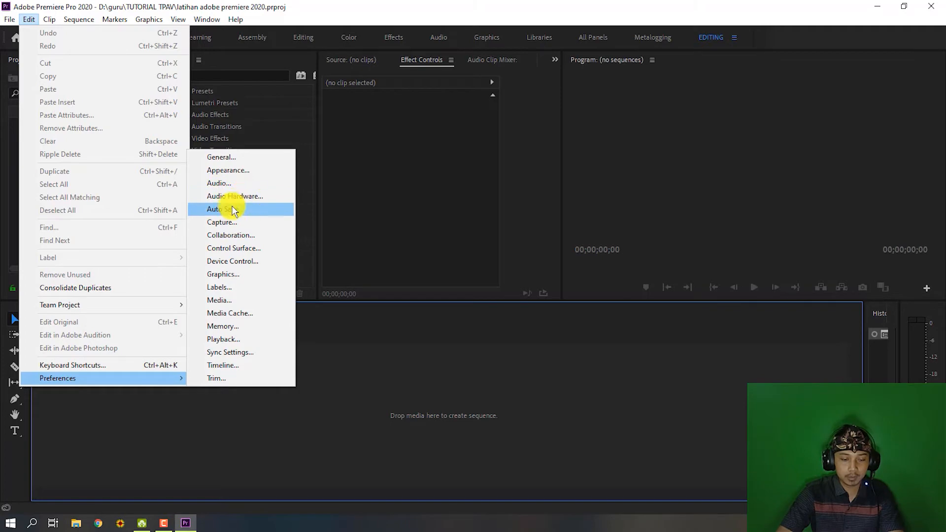
pyautogui.click(49, 22)
pyautogui.click(49, 21)
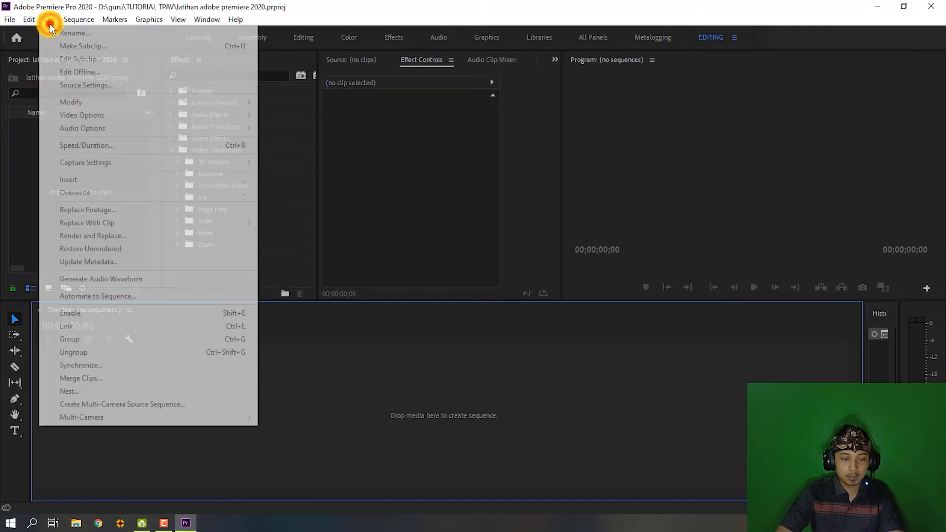
pyautogui.moveTo(91, 21)
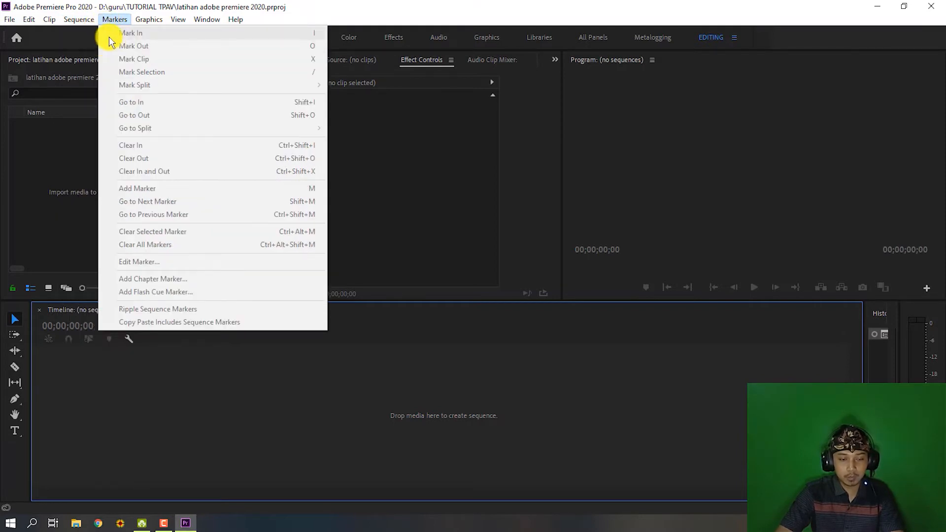
pyautogui.click(141, 19)
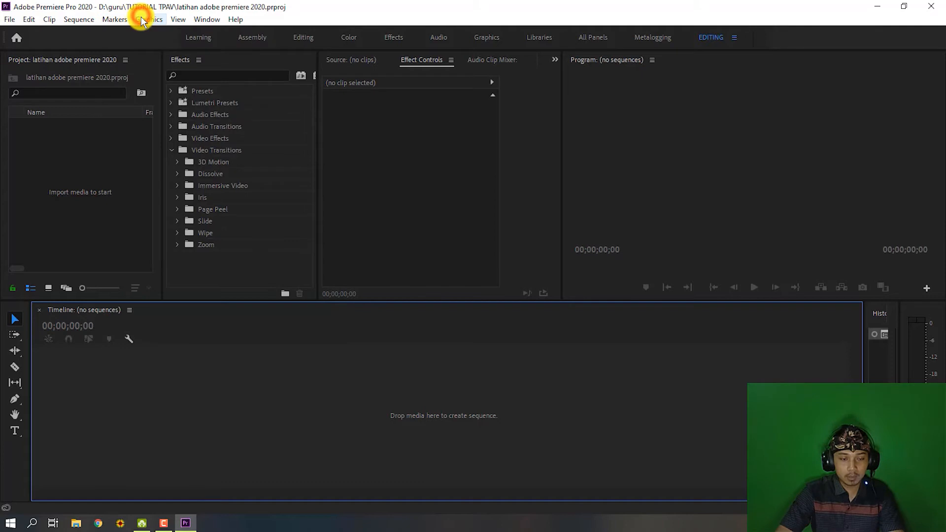
pyautogui.click(141, 20)
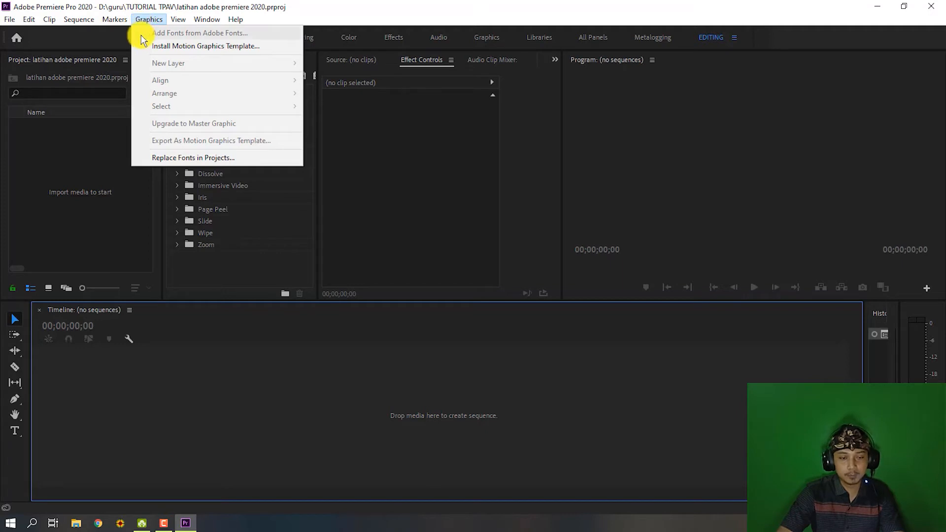
pyautogui.moveTo(176, 22)
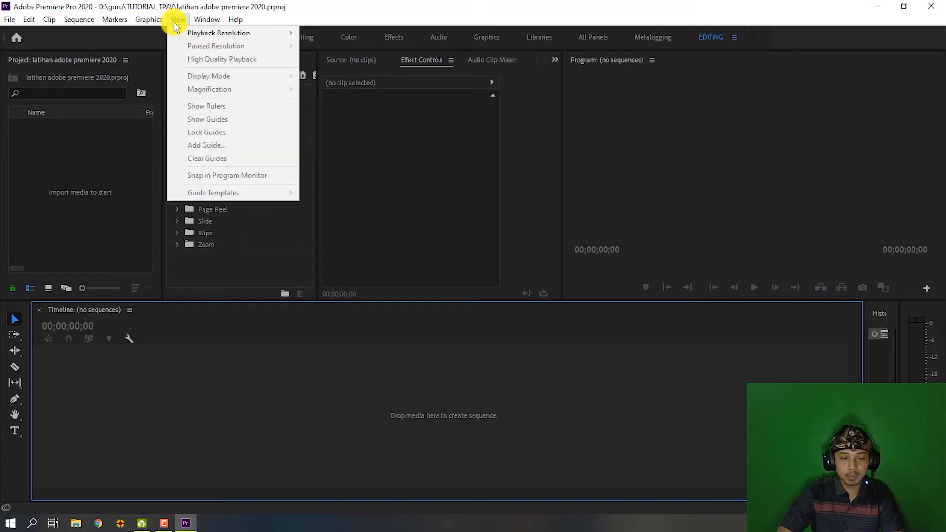
pyautogui.moveTo(205, 38)
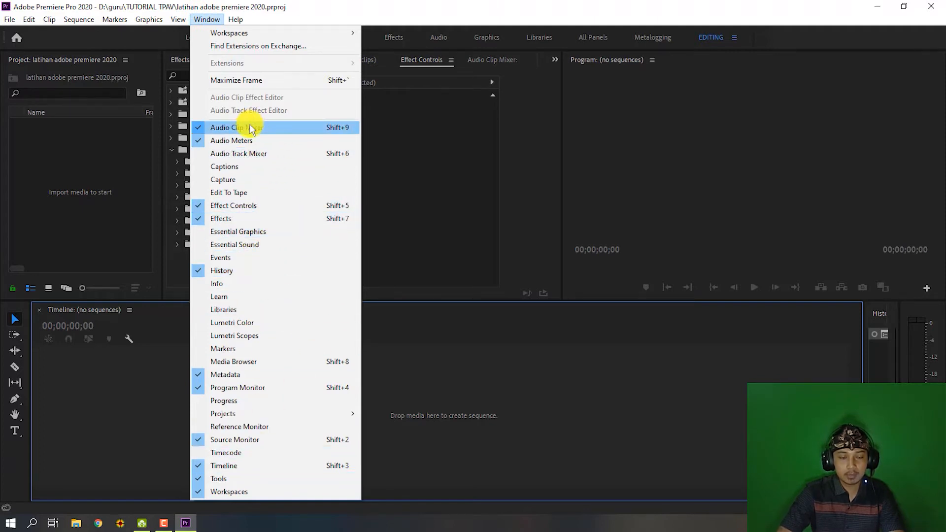
pyautogui.moveTo(234, 21)
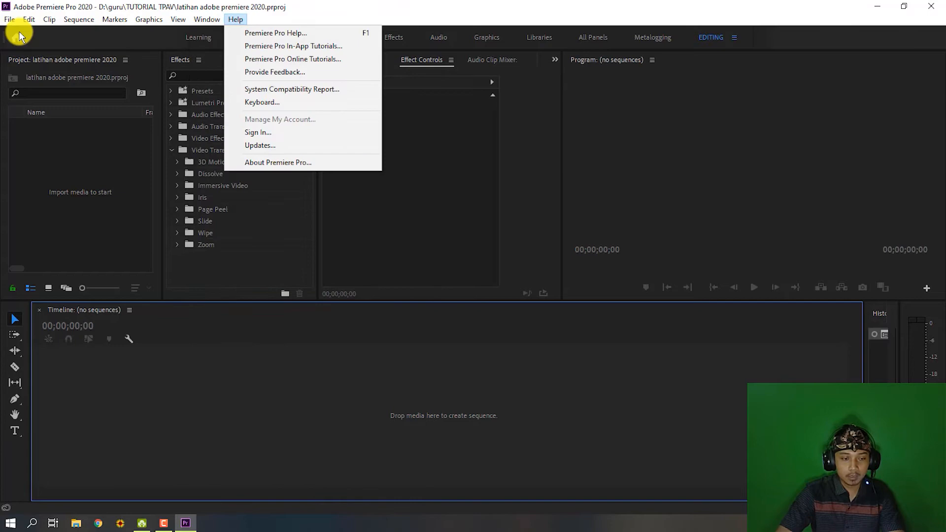
pyautogui.click(5, 23)
pyautogui.click(6, 21)
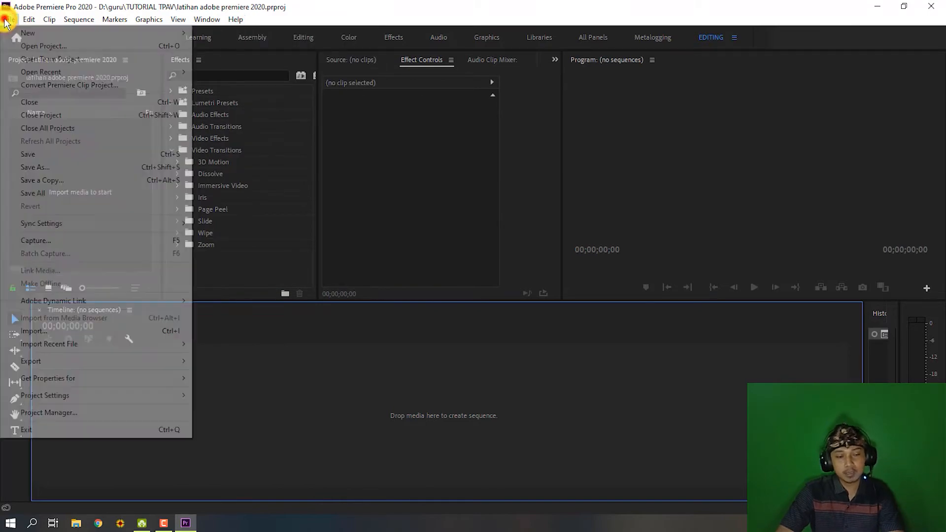
pyautogui.moveTo(134, 33)
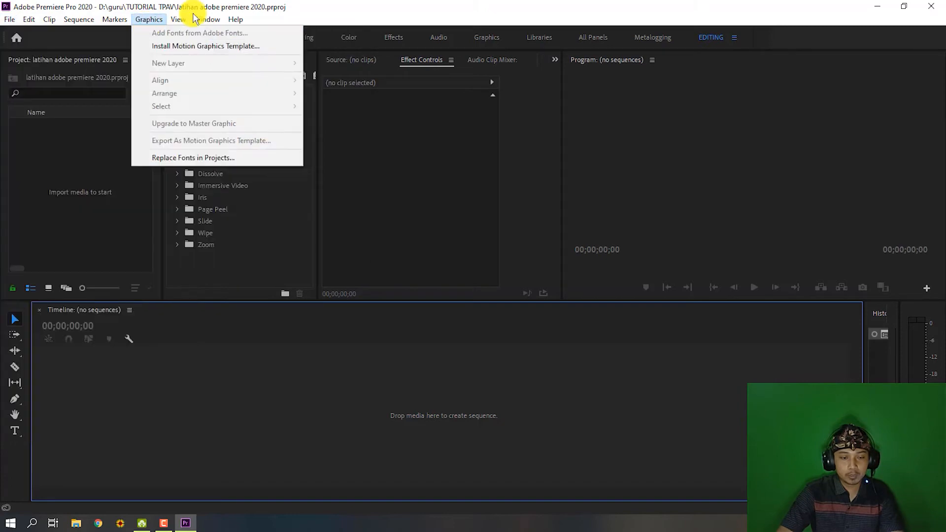
# Step: Start a new sequence based on the AVCHD 1080p30 preset
pyautogui.moveTo(7, 34)
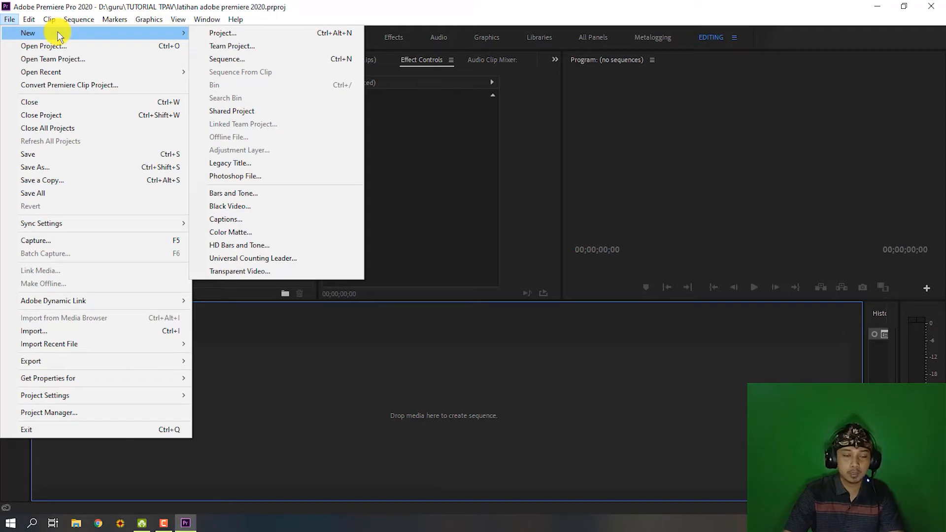
pyautogui.click(227, 59)
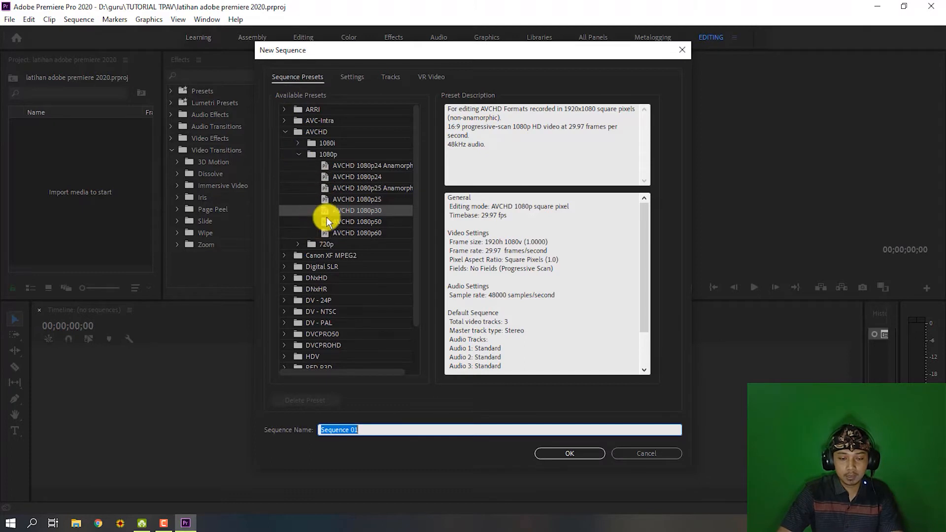
pyautogui.click(348, 211)
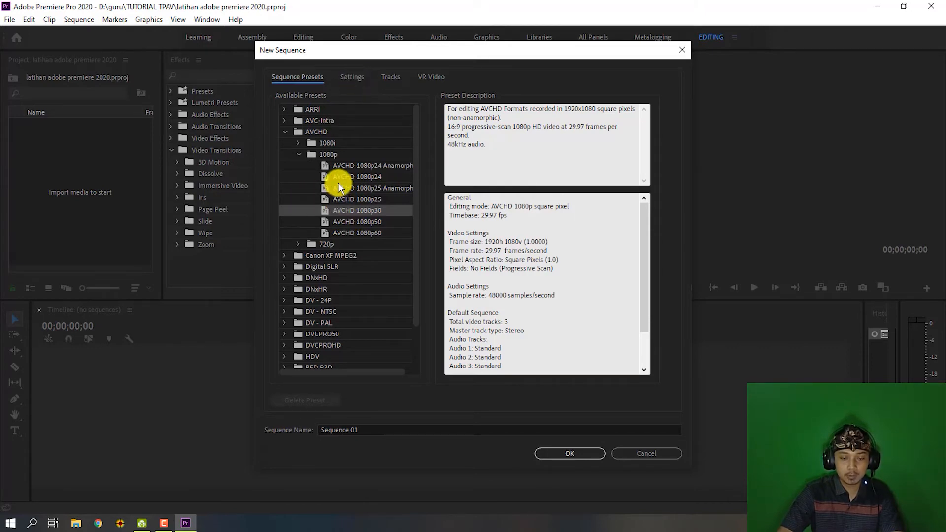
pyautogui.click(338, 211)
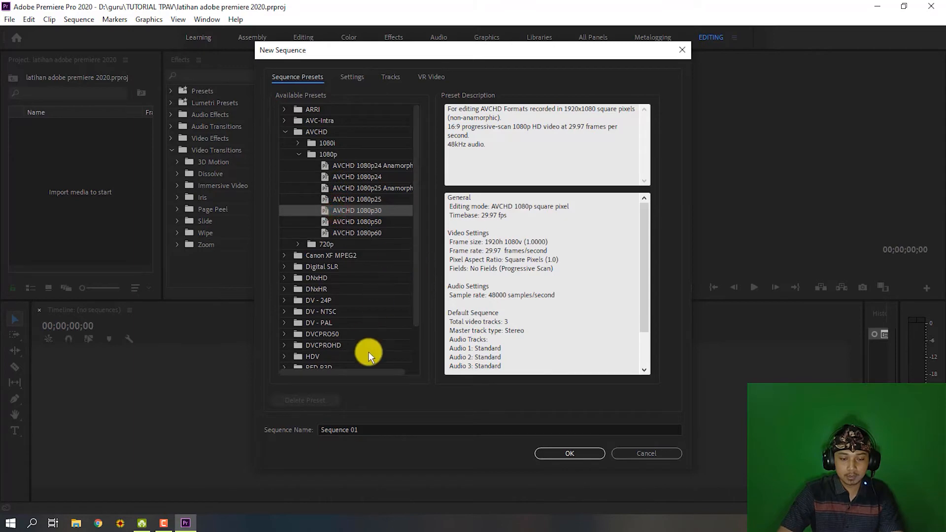
# Step: Set the new sequence's editing mode to Custom and its timebase to 30.00 frames/second
pyautogui.click(349, 78)
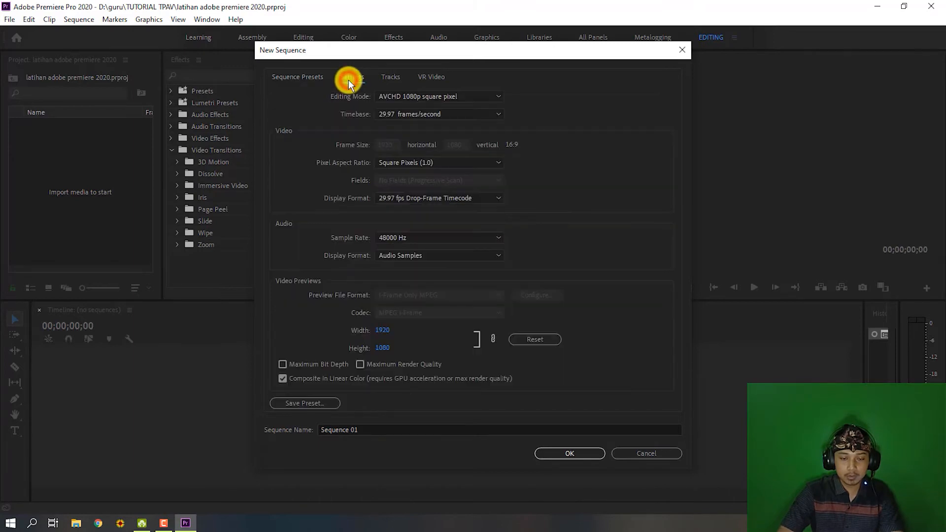
pyautogui.click(425, 96)
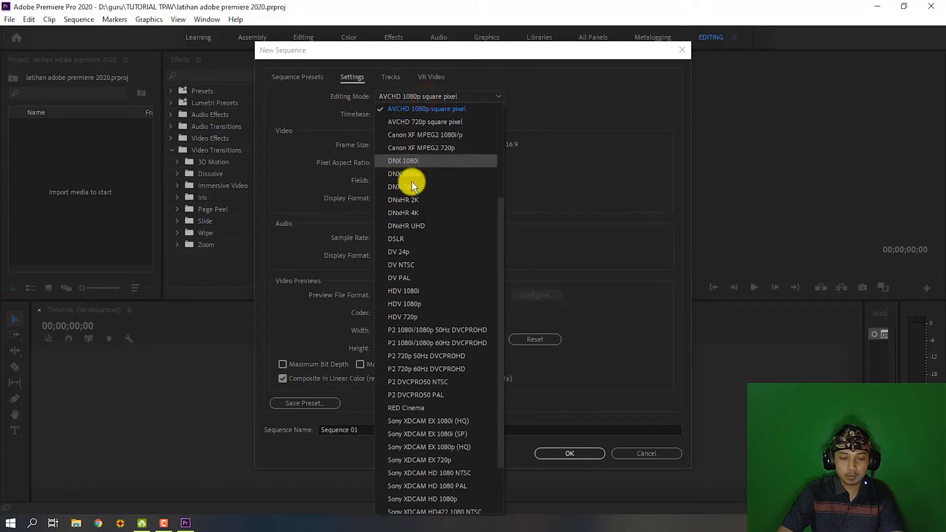
pyautogui.moveTo(499, 237); pyautogui.dragTo(502, 129)
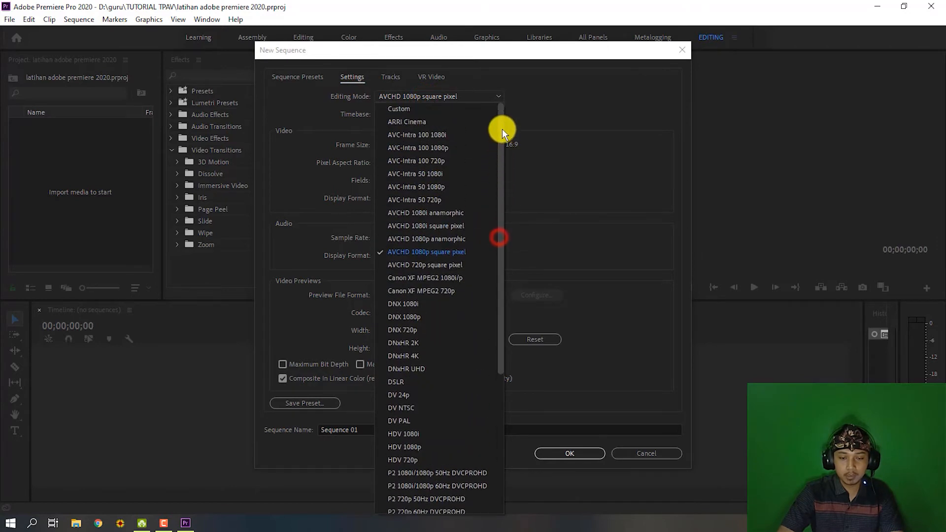
pyautogui.click(444, 108)
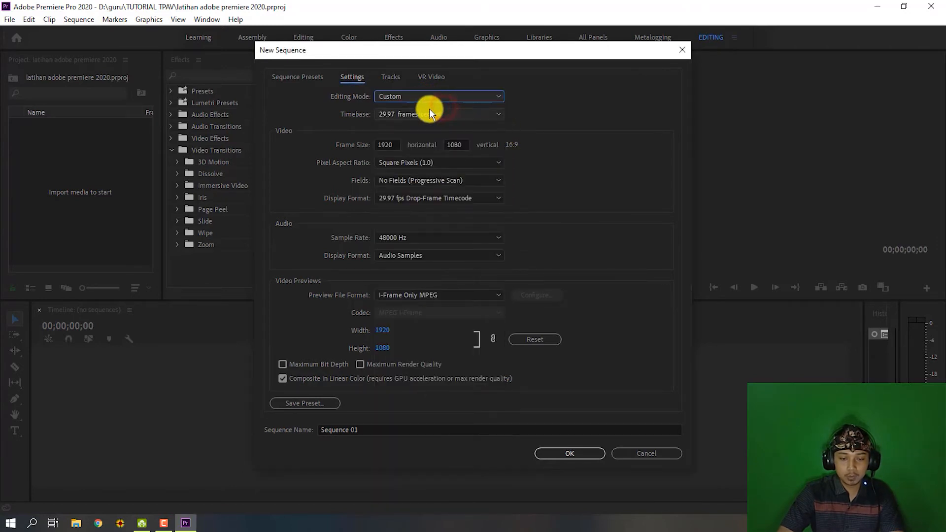
pyautogui.click(406, 114)
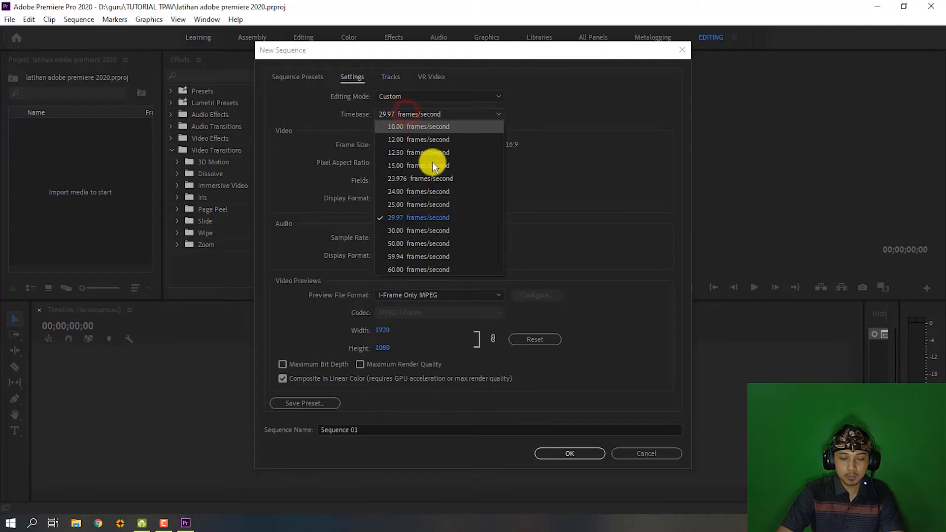
pyautogui.click(411, 231)
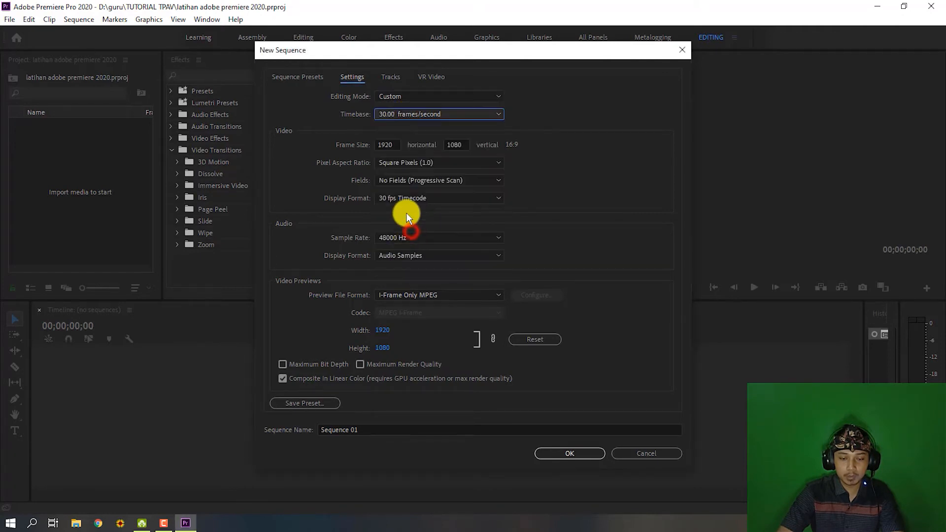
pyautogui.click(409, 116)
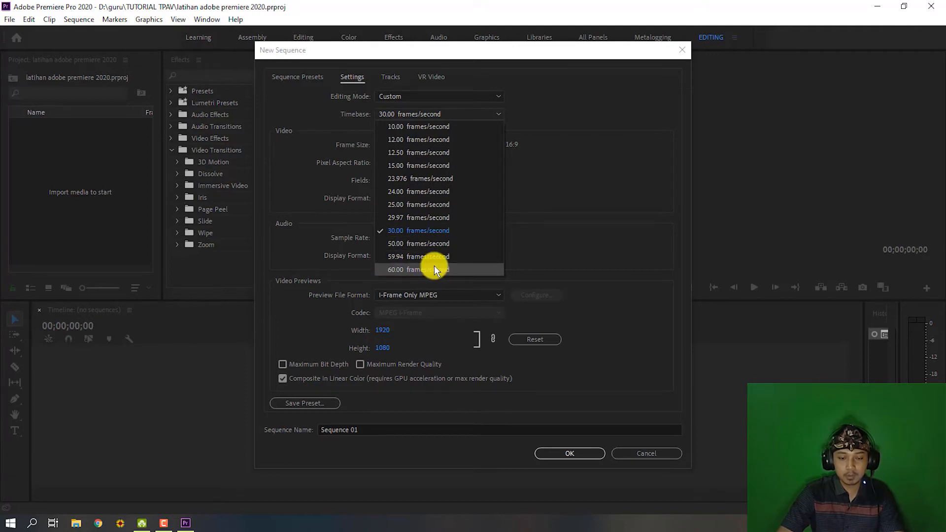
pyautogui.click(421, 232)
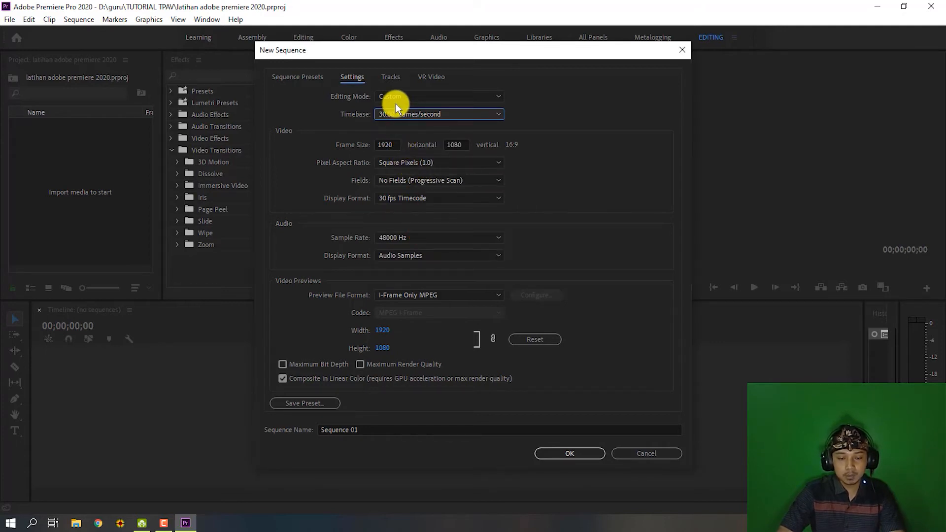
# Step: Set the sequence's horizontal frame size to 1080 and its audio sample rate to 44100 Hz
pyautogui.click(390, 144)
pyautogui.write('1080')
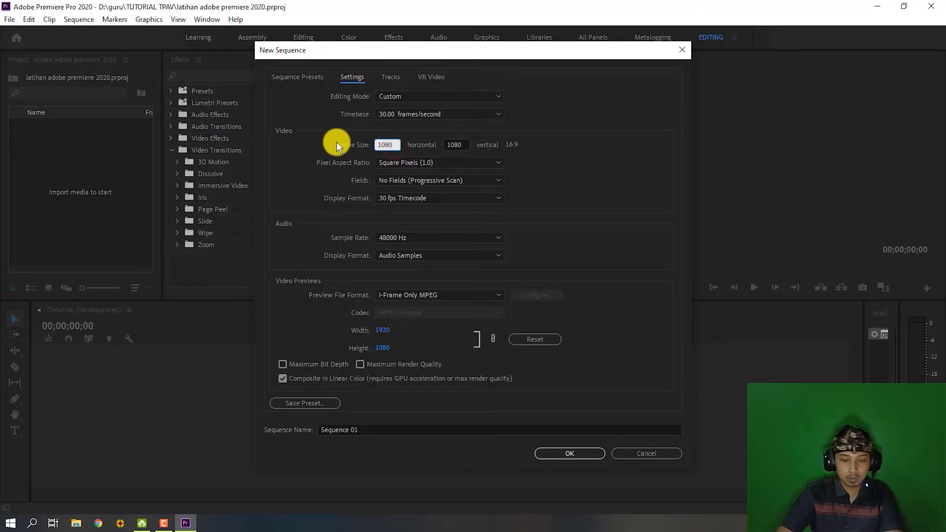
pyautogui.click(468, 144)
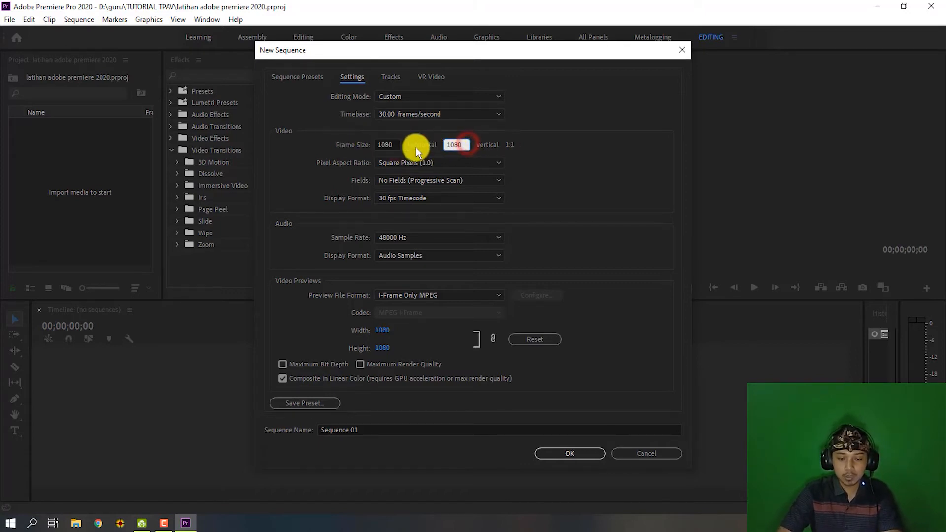
pyautogui.click(426, 132)
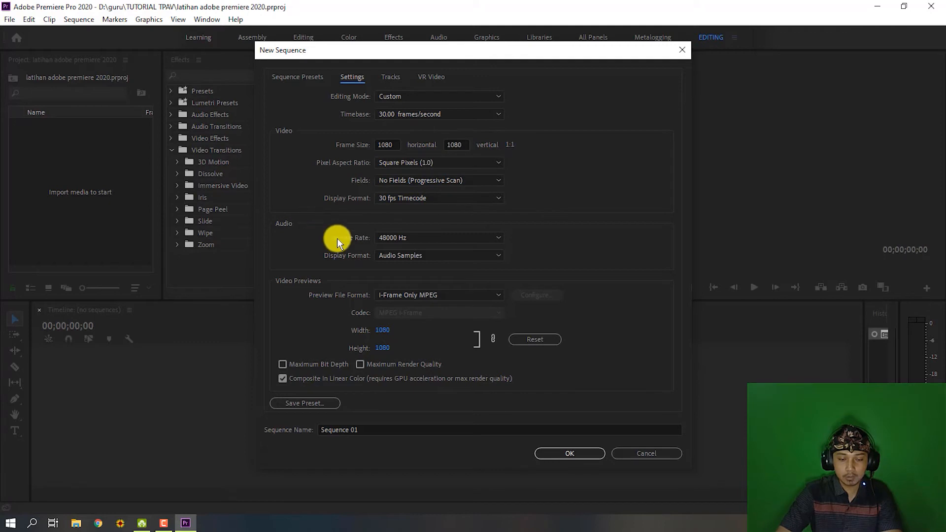
pyautogui.click(408, 239)
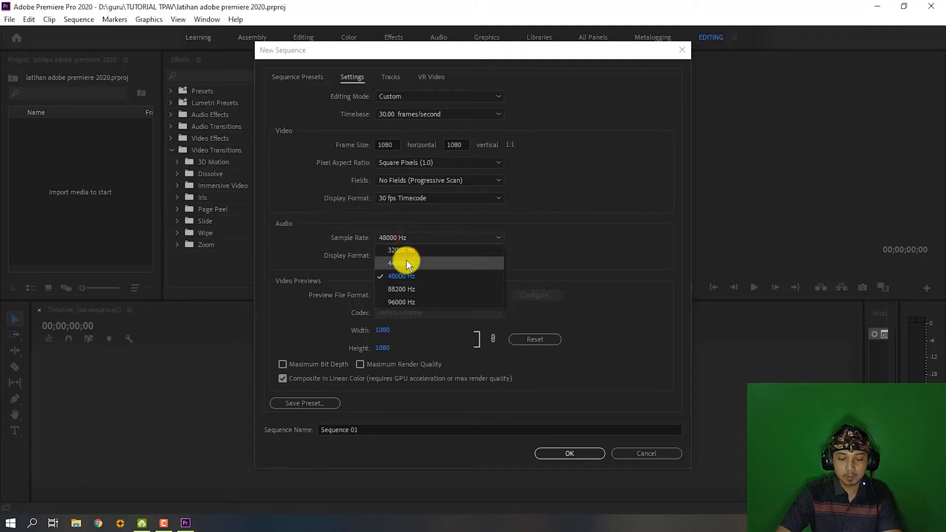
pyautogui.click(408, 262)
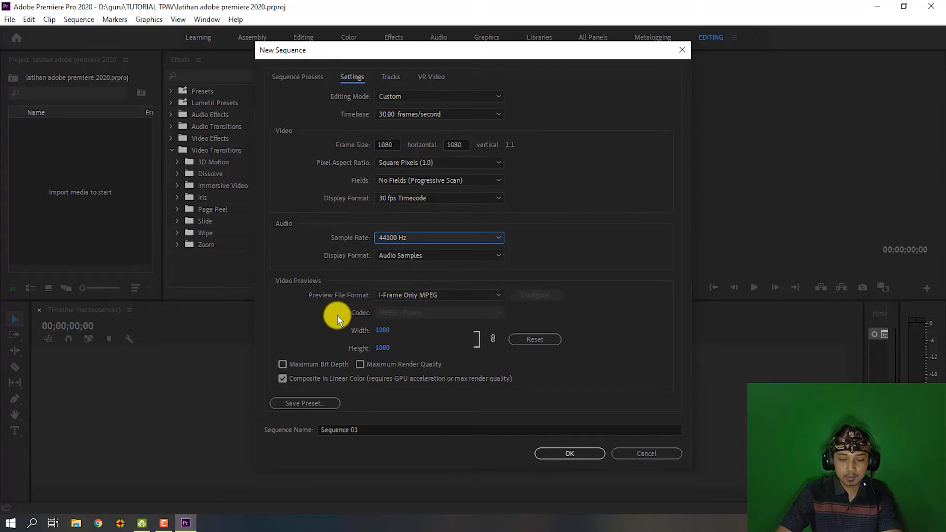
# Step: Name the sequence "latihan" and create it
pyautogui.click(369, 428)
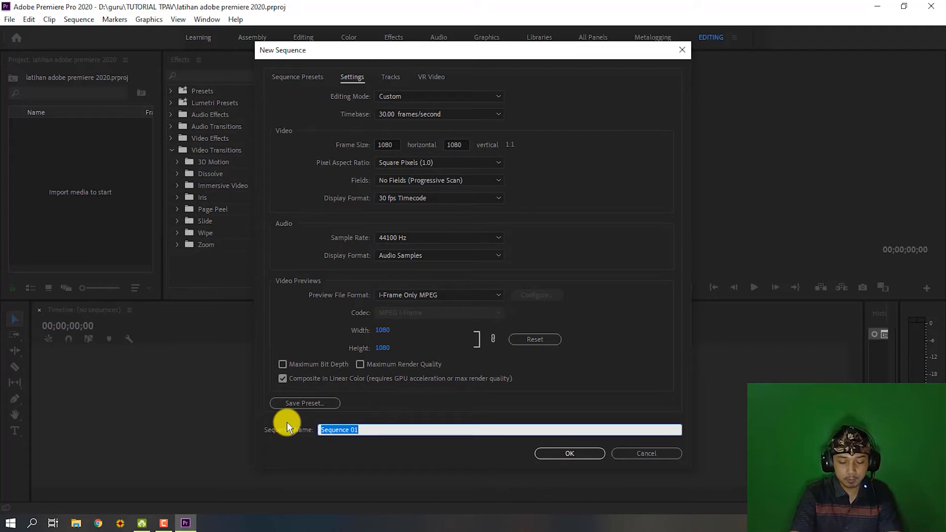
pyautogui.write('latihan')
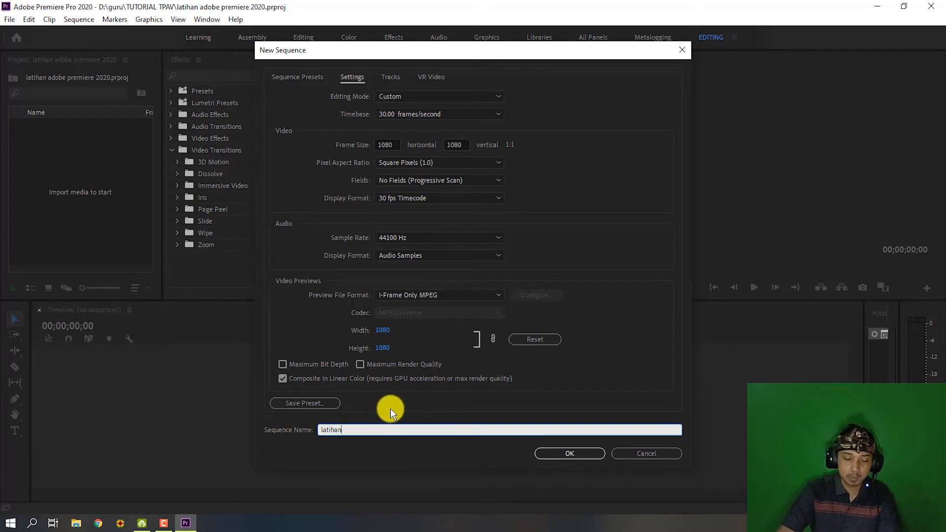
pyautogui.click(556, 453)
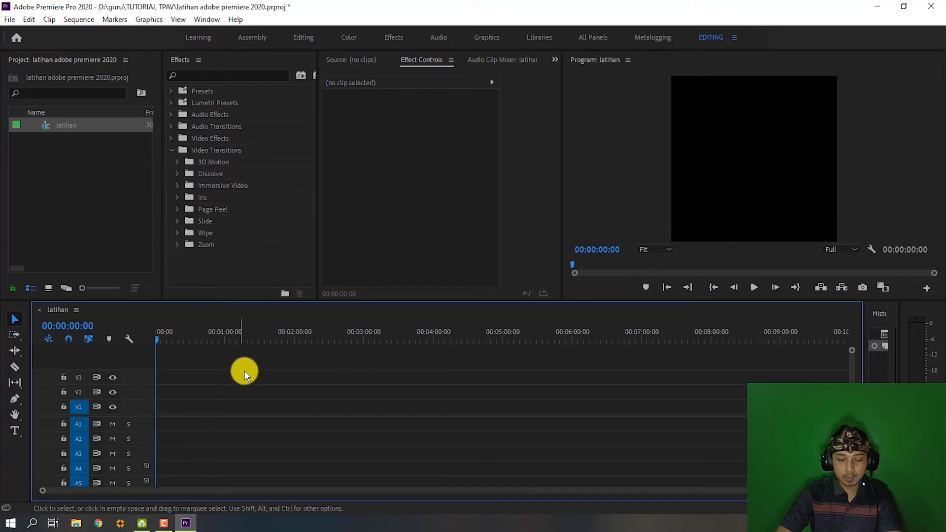
# Step: Increase the heights of video track V1 and audio track A1 in the timeline
pyautogui.moveTo(136, 398); pyautogui.dragTo(136, 386)
pyautogui.moveTo(144, 430); pyautogui.dragTo(141, 451)
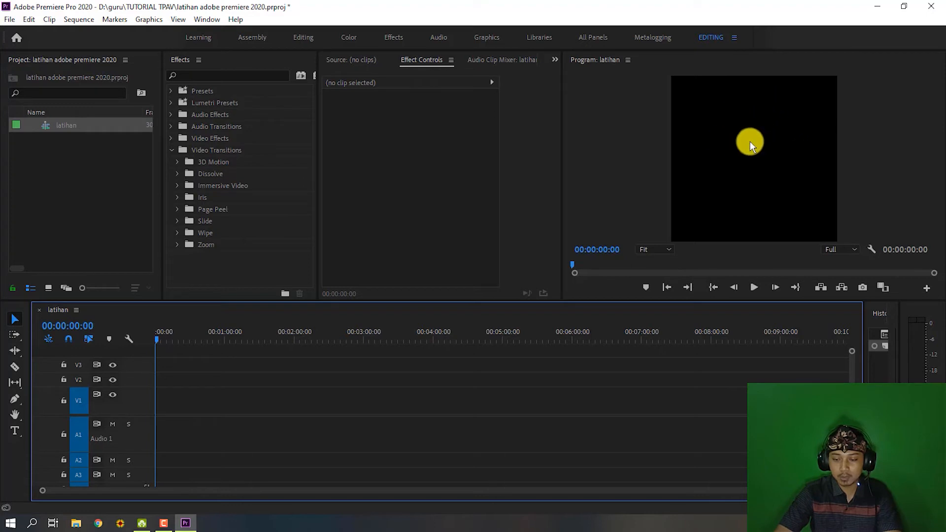
pyautogui.click(211, 406)
# Step: Scrub the playhead along the empty timeline and return it to the start, then make the Project panel active
pyautogui.moveTo(155, 340); pyautogui.dragTo(501, 340)
pyautogui.moveTo(232, 338); pyautogui.dragTo(126, 330)
pyautogui.click(214, 392)
pyautogui.click(108, 203)
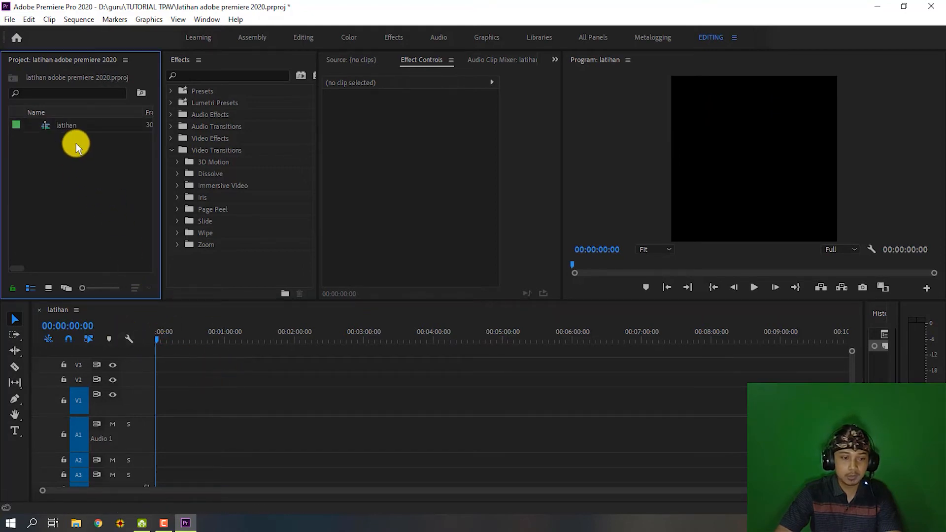
# Step: Create a 1080 × 1080 Universal Counting Leader at 30 fps and 44100 Hz, with Cue Blip at all Second Starts enabled
pyautogui.click(9, 19)
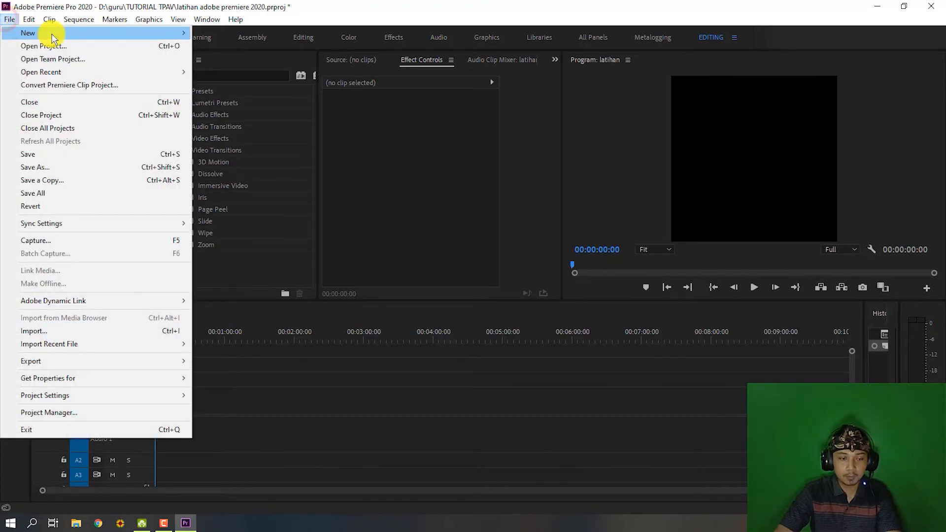
pyautogui.moveTo(63, 35)
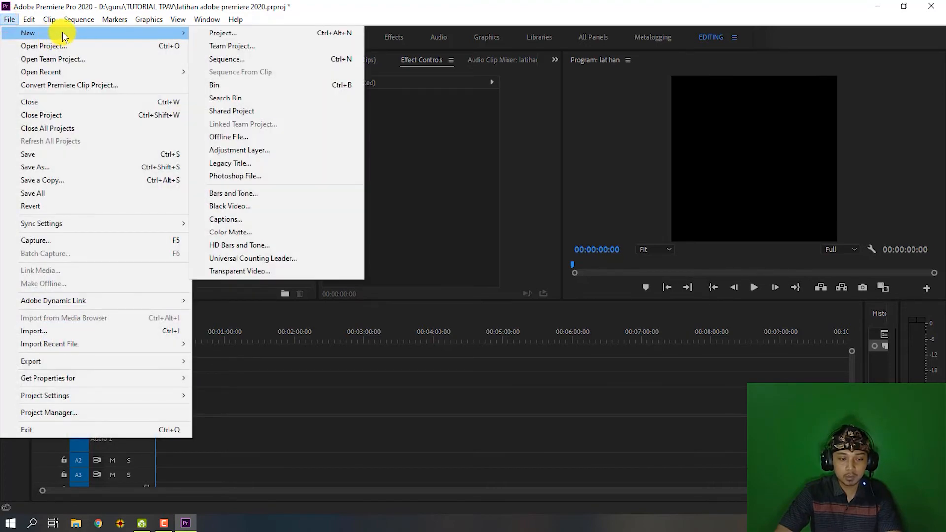
pyautogui.click(244, 258)
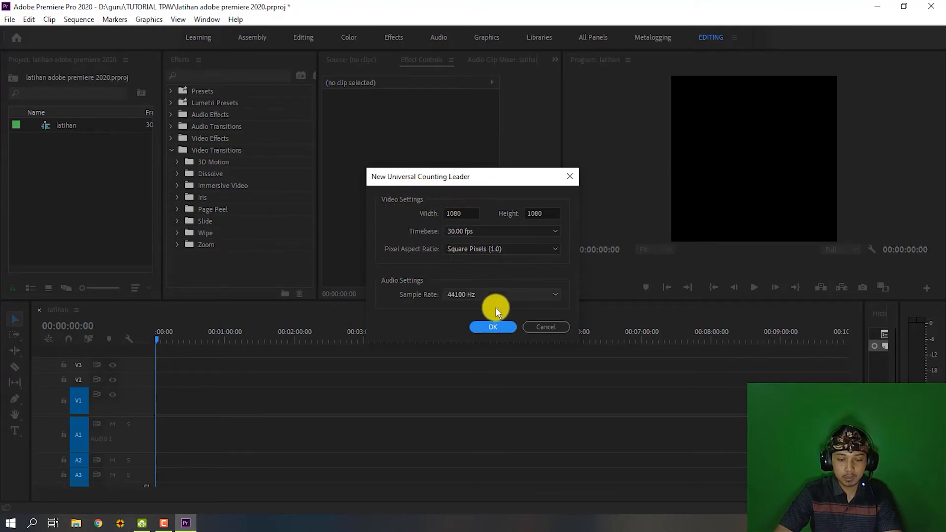
pyautogui.click(484, 328)
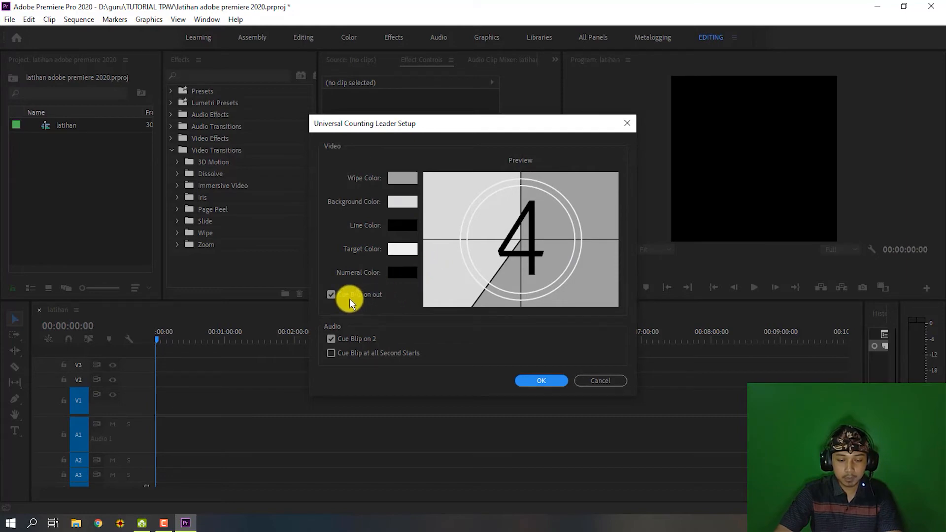
pyautogui.click(330, 354)
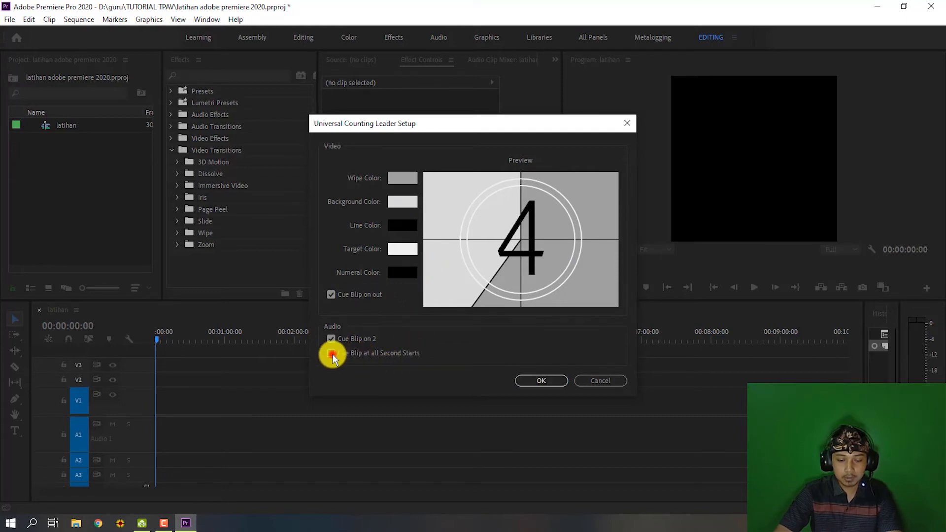
pyautogui.click(542, 381)
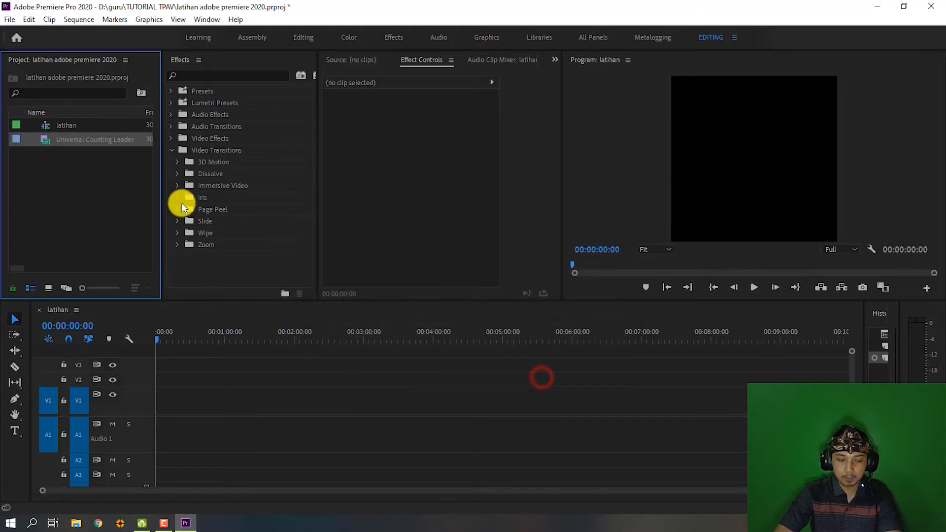
# Step: Review the Universal Counting Leader's setup options and close them without making changes
pyautogui.doubleClick(46, 140)
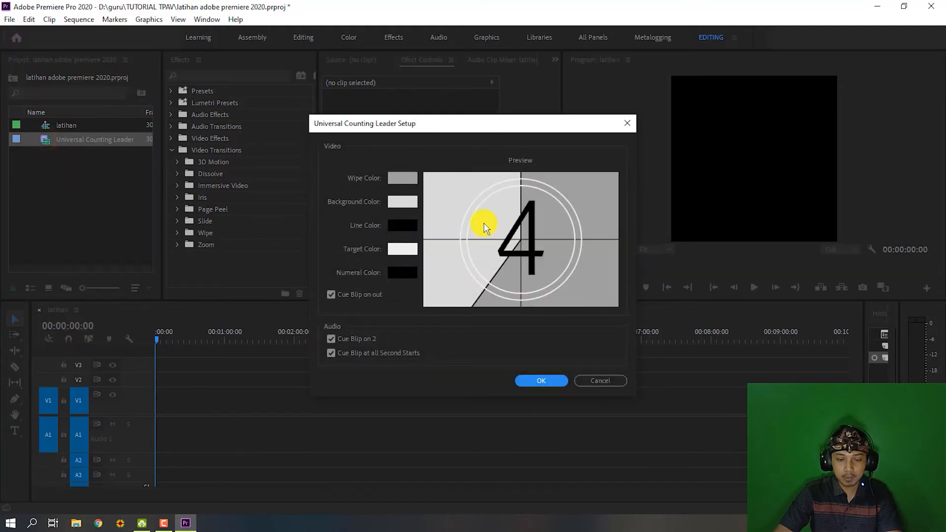
pyautogui.click(601, 381)
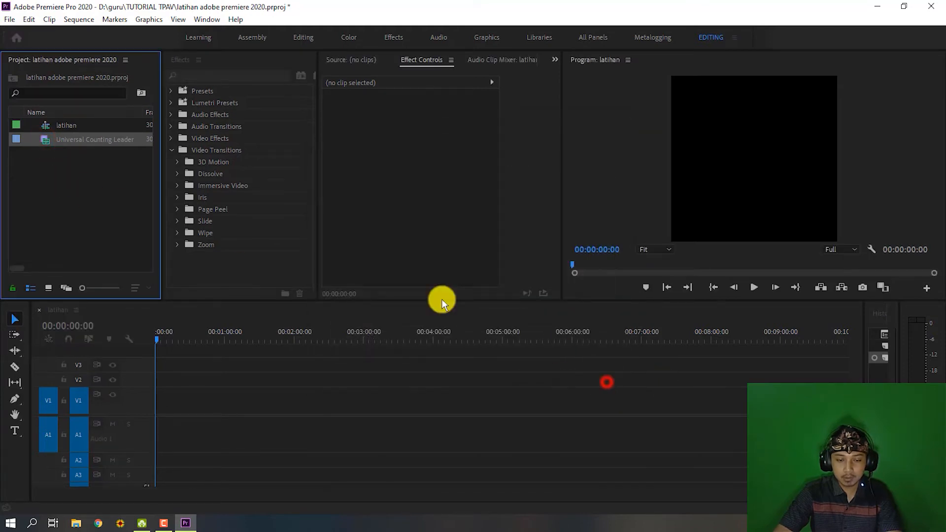
pyautogui.click(45, 140)
pyautogui.doubleClick(45, 140)
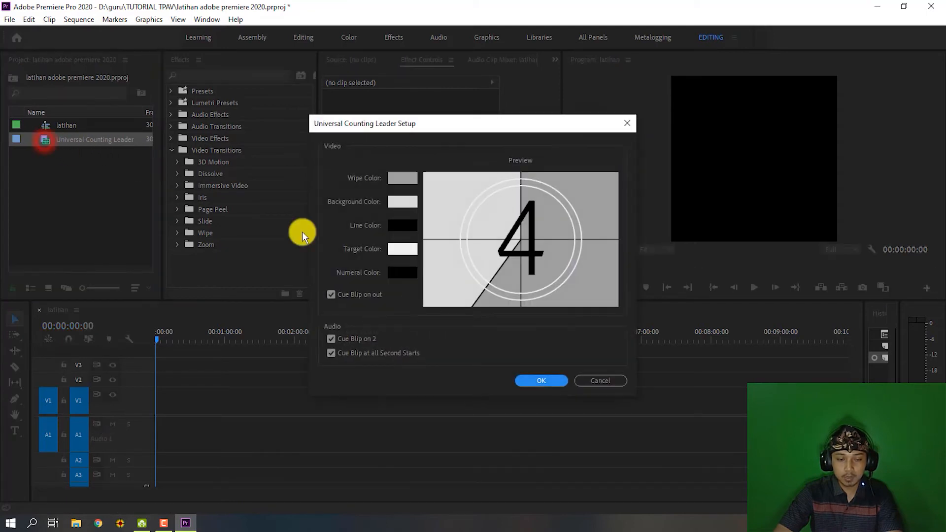
pyautogui.click(600, 381)
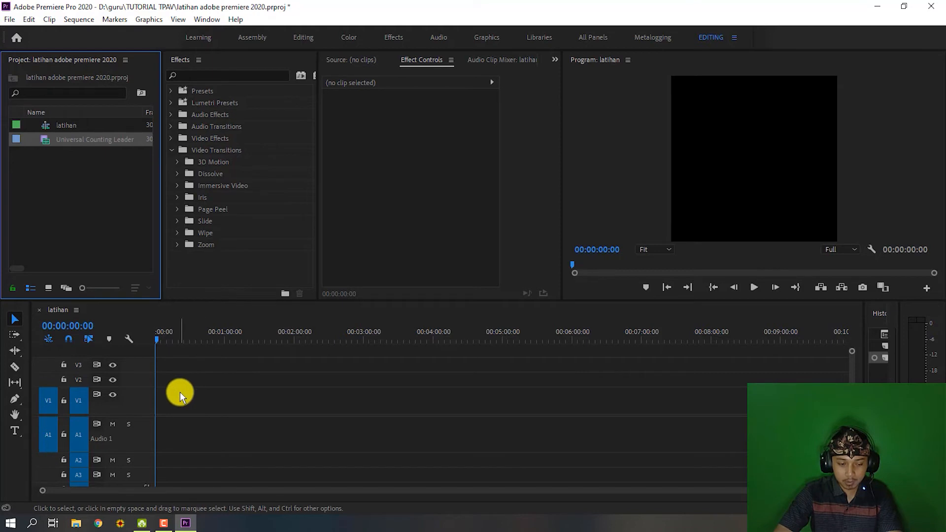
# Step: Place the Universal Counting Leader at the start of tracks V1 and A1 and enlarge the timeline's time scale
pyautogui.moveTo(47, 140); pyautogui.dragTo(160, 403)
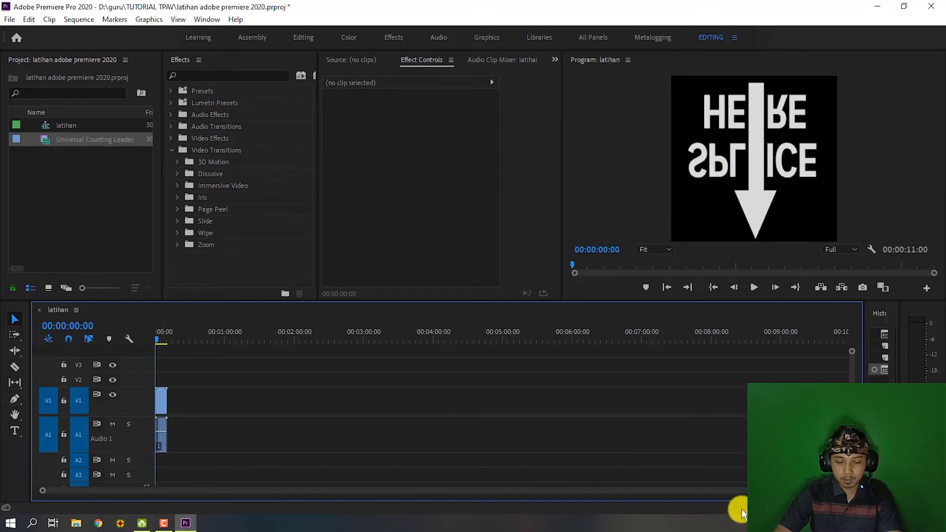
pyautogui.moveTo(845, 489); pyautogui.dragTo(479, 490)
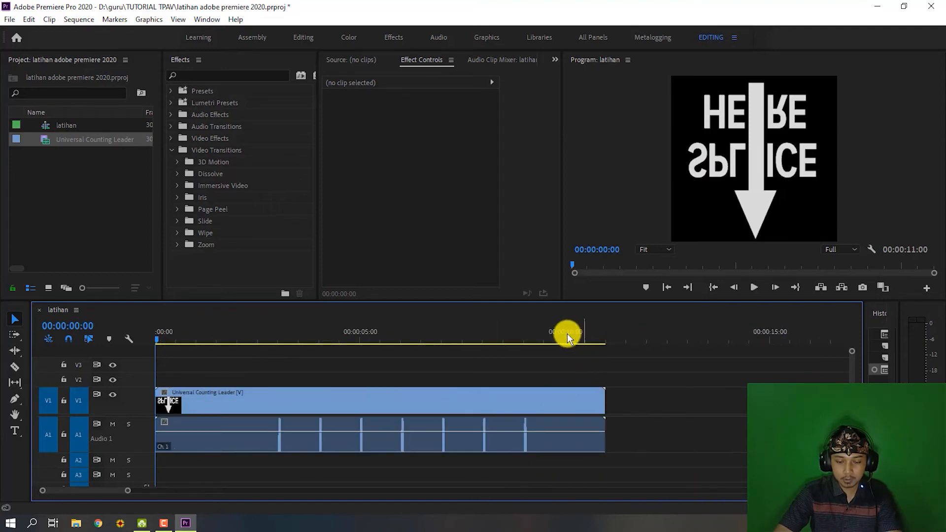
# Step: Jump between the start and end of the counting leader, and play the sequence through to its end
pyautogui.click(713, 287)
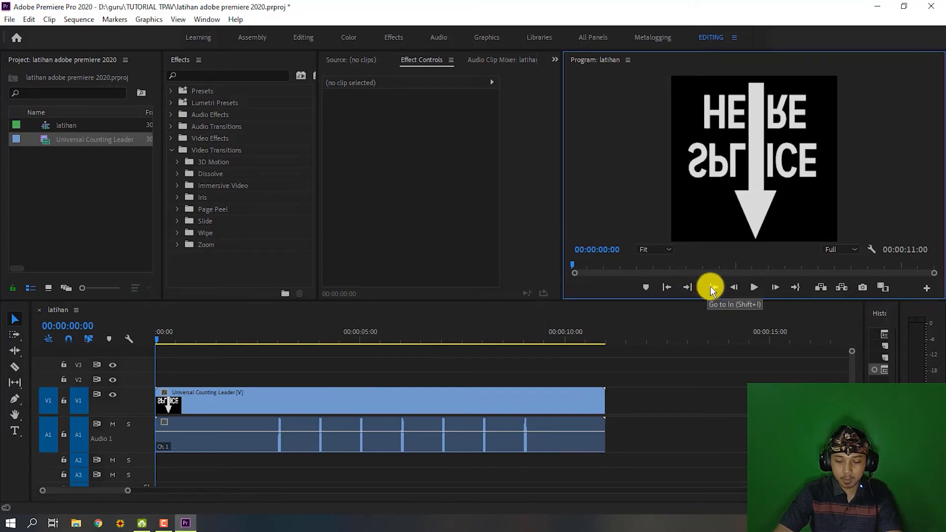
pyautogui.click(798, 288)
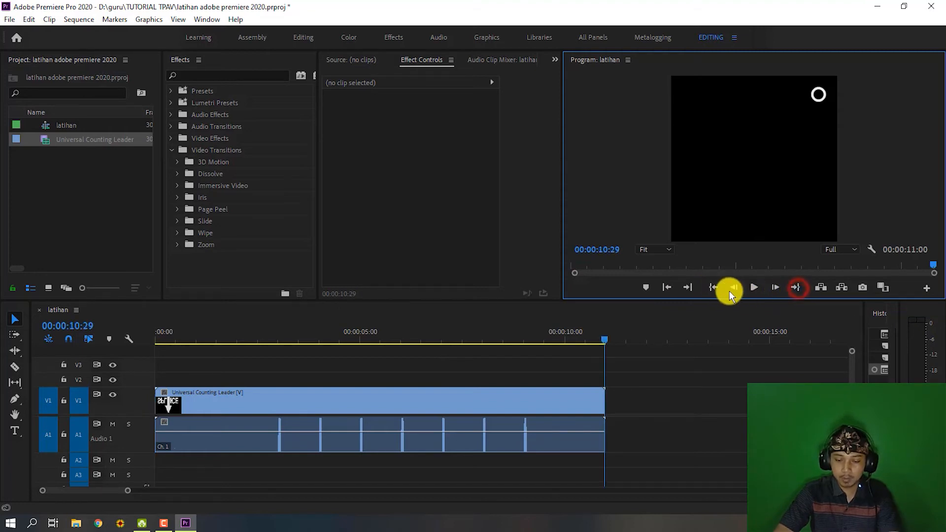
pyautogui.click(711, 287)
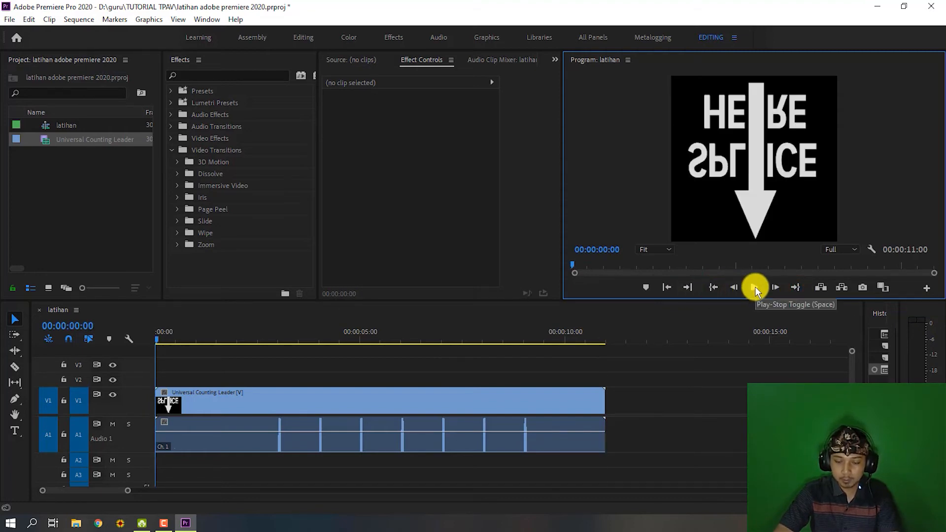
pyautogui.click(665, 289)
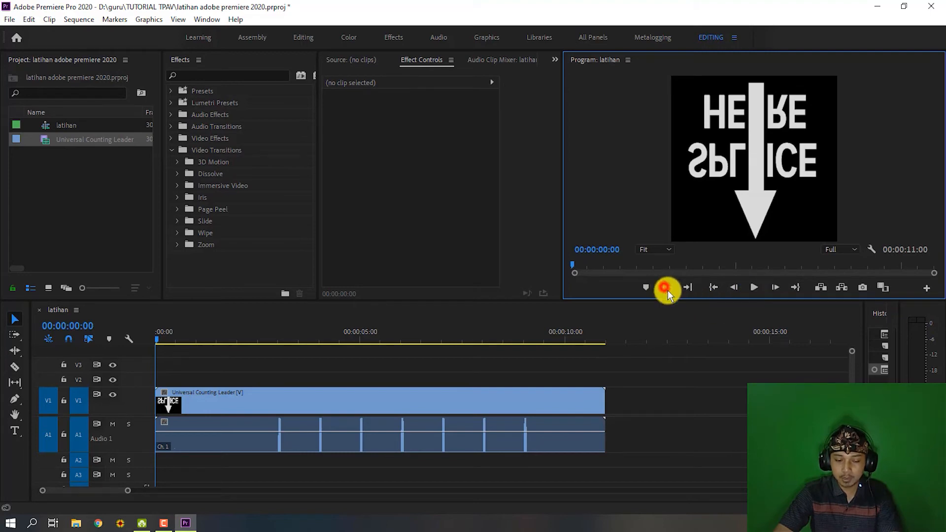
pyautogui.click(685, 288)
pyautogui.click(667, 286)
pyautogui.click(685, 287)
pyautogui.click(667, 287)
pyautogui.click(753, 288)
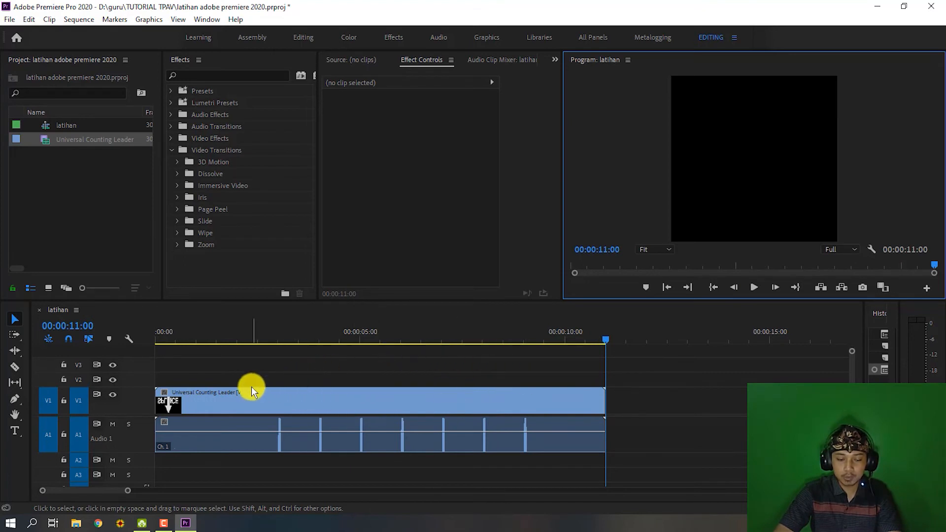
pyautogui.moveTo(127, 489); pyautogui.dragTo(280, 489)
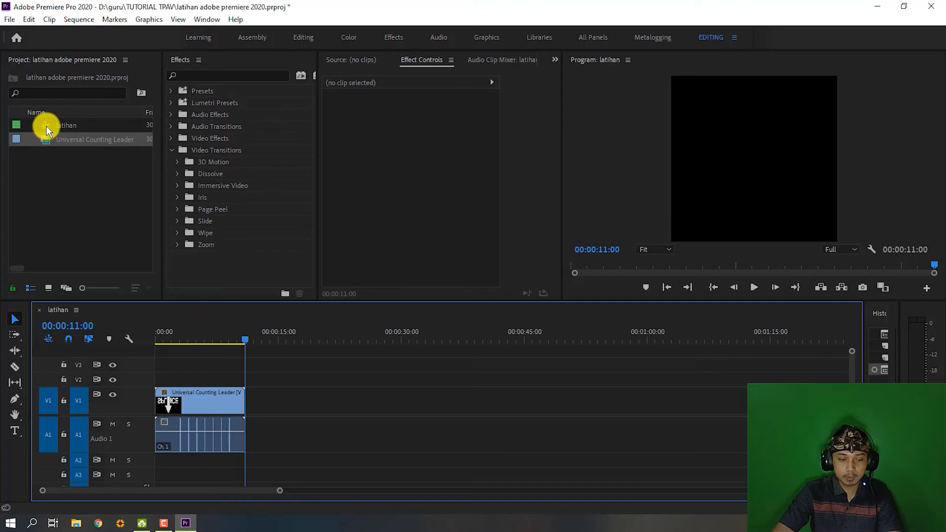
# Step: Create a bin named "01-VIDEO" in the project
pyautogui.click(57, 203)
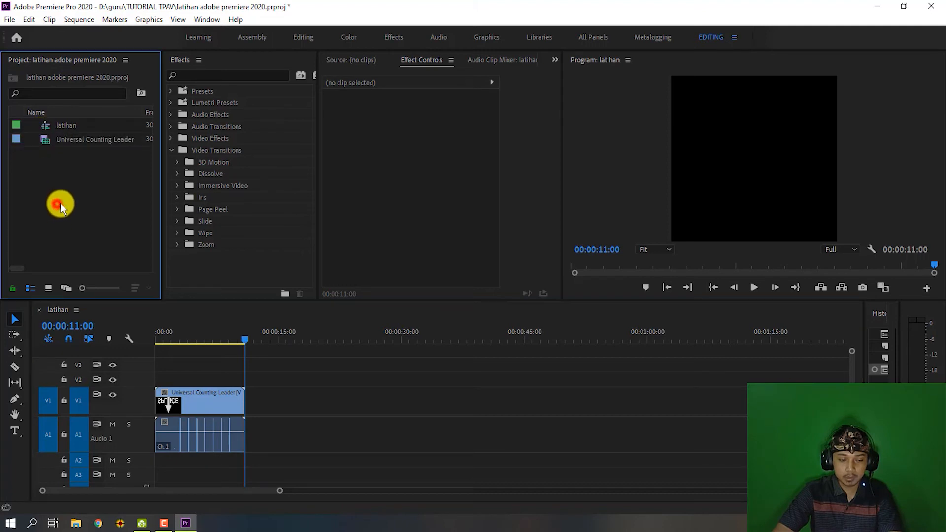
pyautogui.rightClick(51, 200)
pyautogui.click(111, 227)
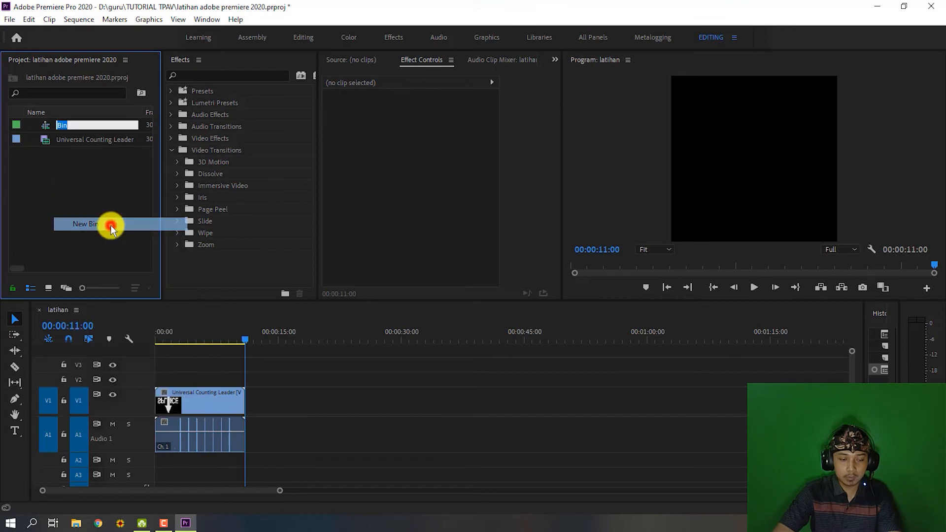
pyautogui.write('VIDE')
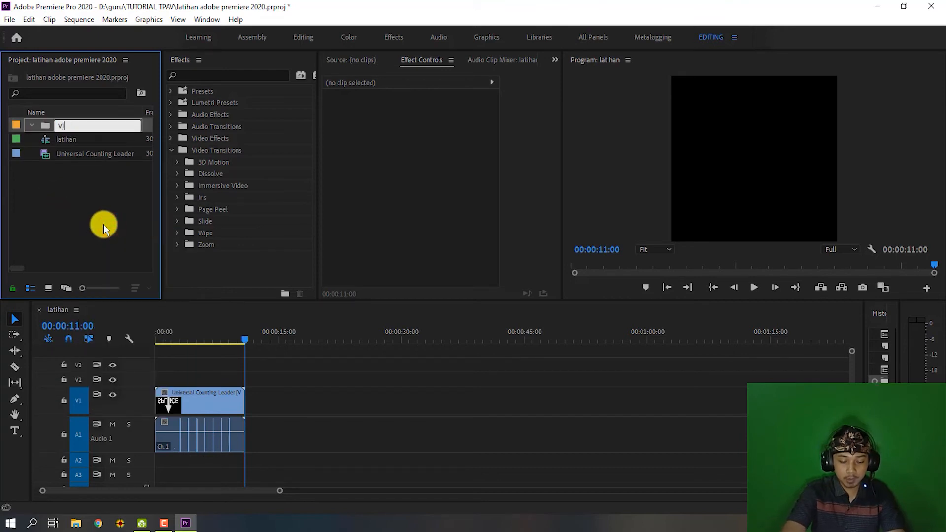
pyautogui.press('BackSpace')
pyautogui.press('BackSpace')
pyautogui.press('BackSpace')
pyautogui.write('01-')
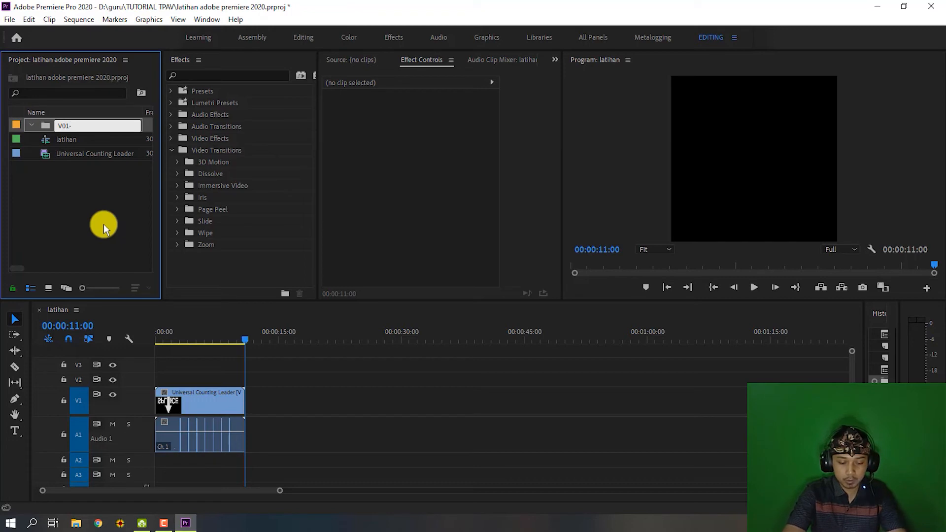
pyautogui.press('Home')
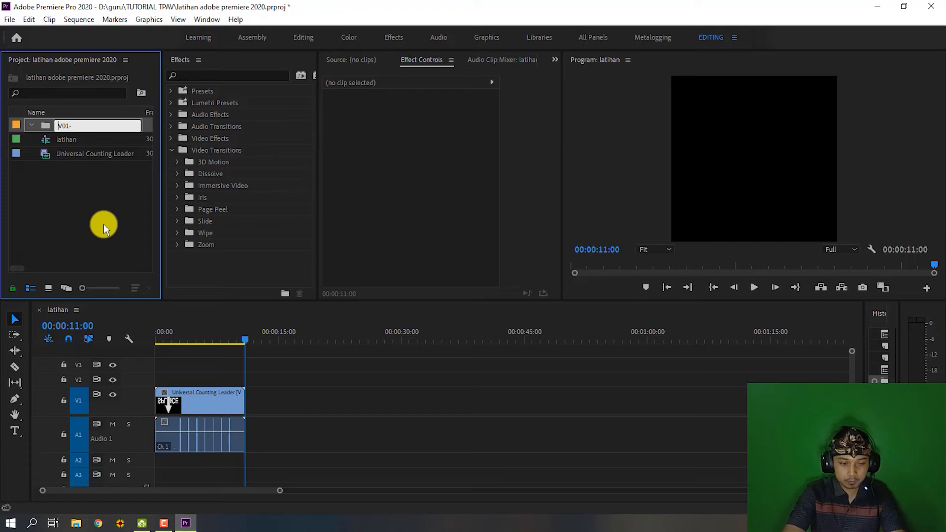
pyautogui.press('Delete')
pyautogui.press('Delete')
pyautogui.press('Delete')
pyautogui.write('01-')
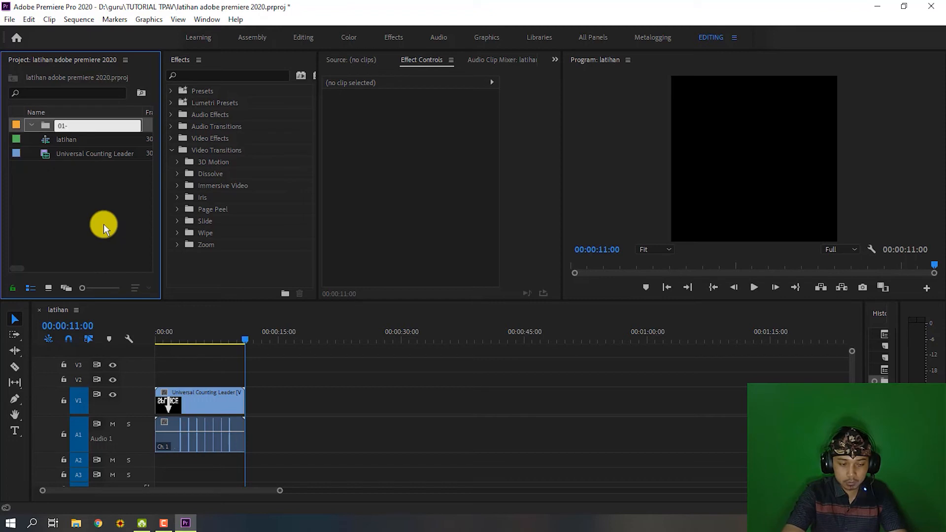
pyautogui.write('VIDEO')
pyautogui.press('Tab')
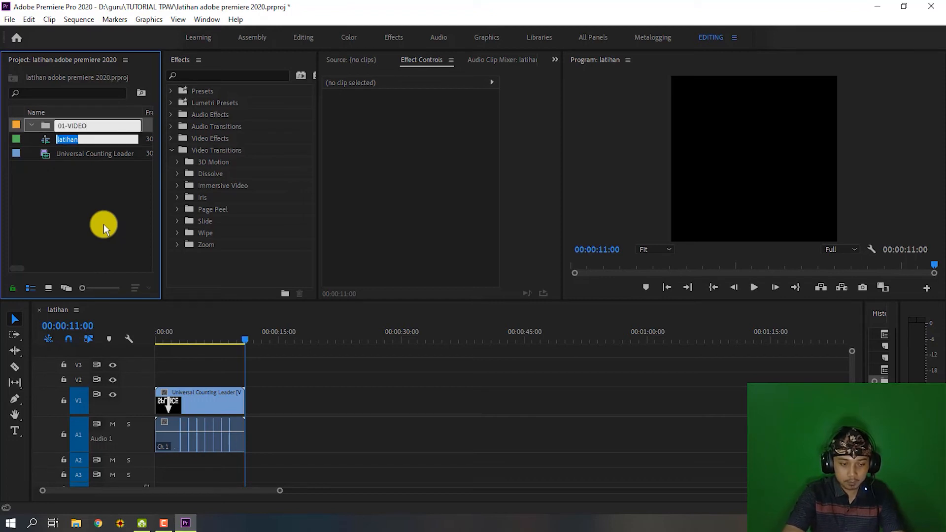
pyautogui.click(104, 224)
# Step: Add a second bin to the project and name it "02-AUDIO"
pyautogui.rightClick(71, 193)
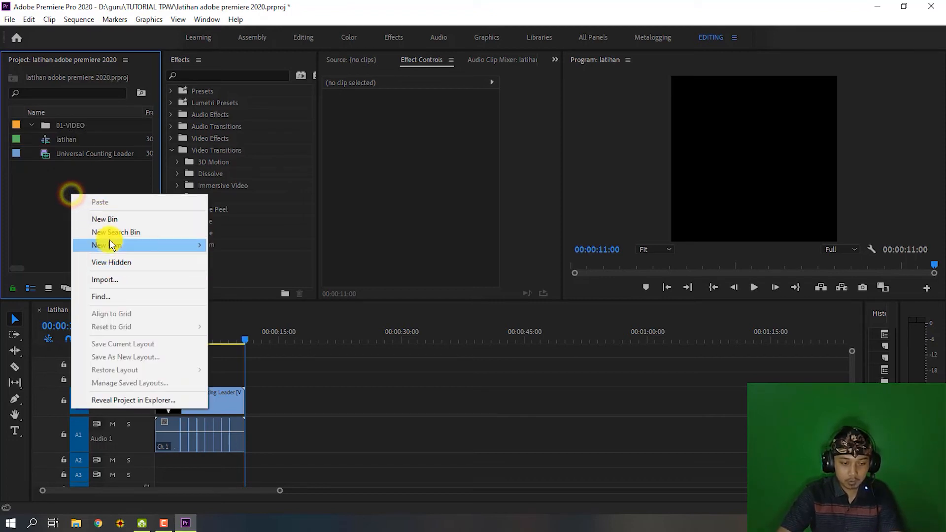
pyautogui.click(108, 221)
pyautogui.write('02')
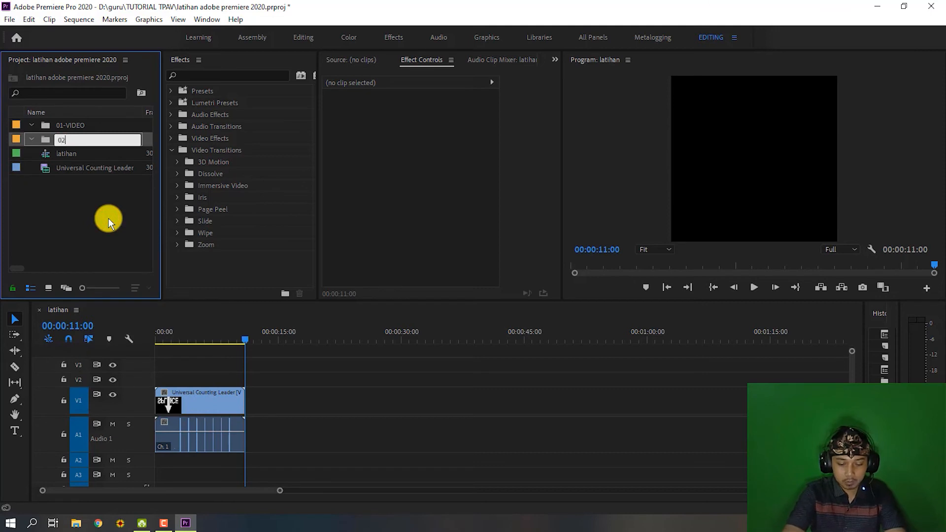
pyautogui.write('-AUDIO')
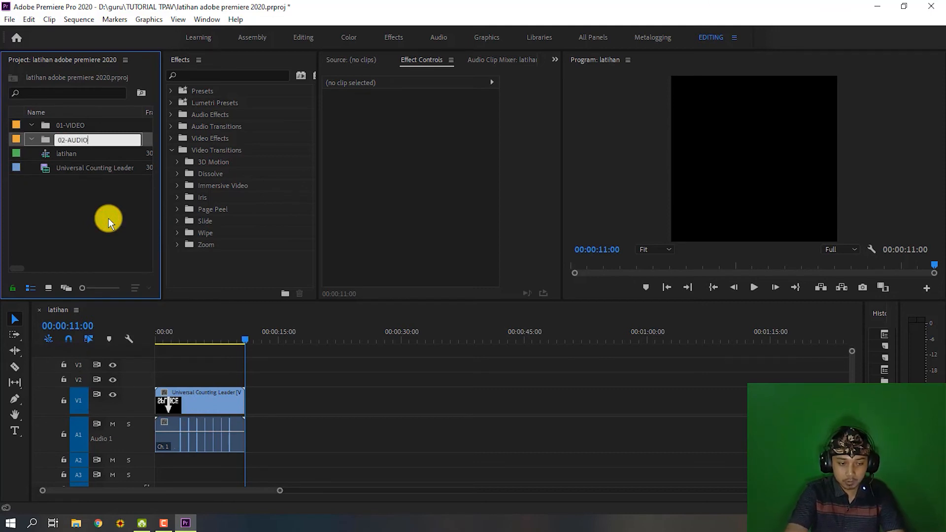
pyautogui.click(63, 220)
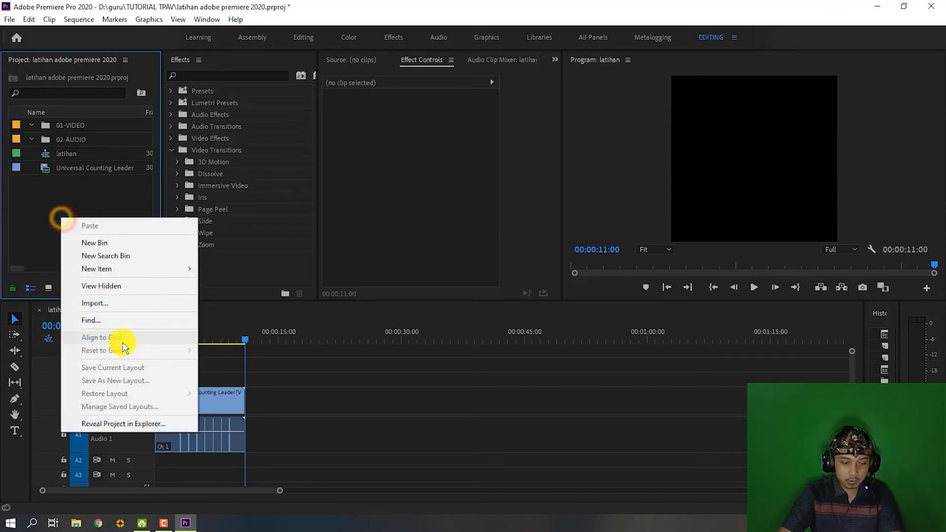
# Step: Add a third bin to the project and name it "03-GAMBAR"
pyautogui.click(110, 244)
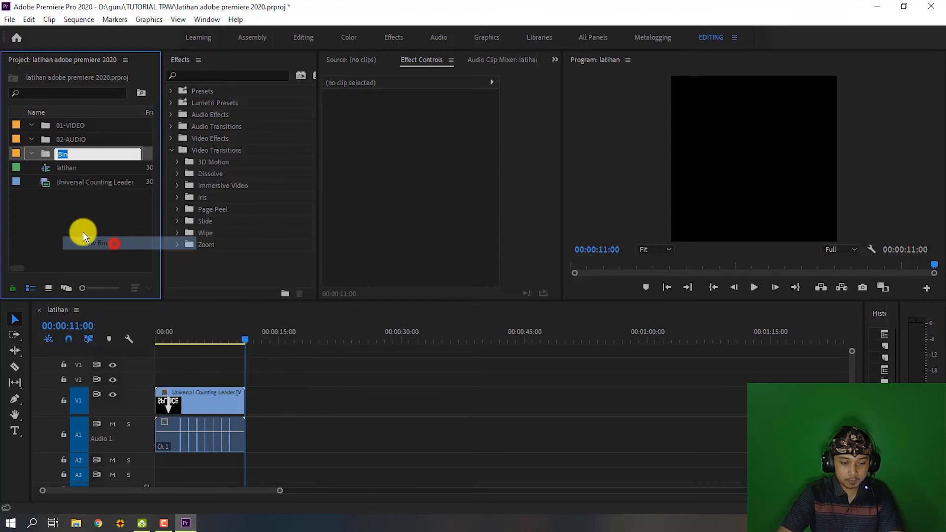
pyautogui.write('03-GAMBAR')
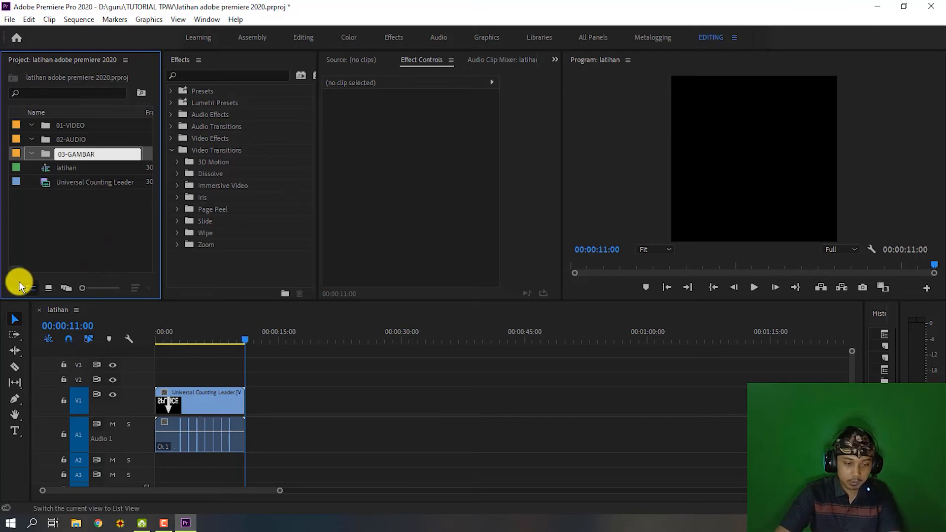
pyautogui.click(68, 220)
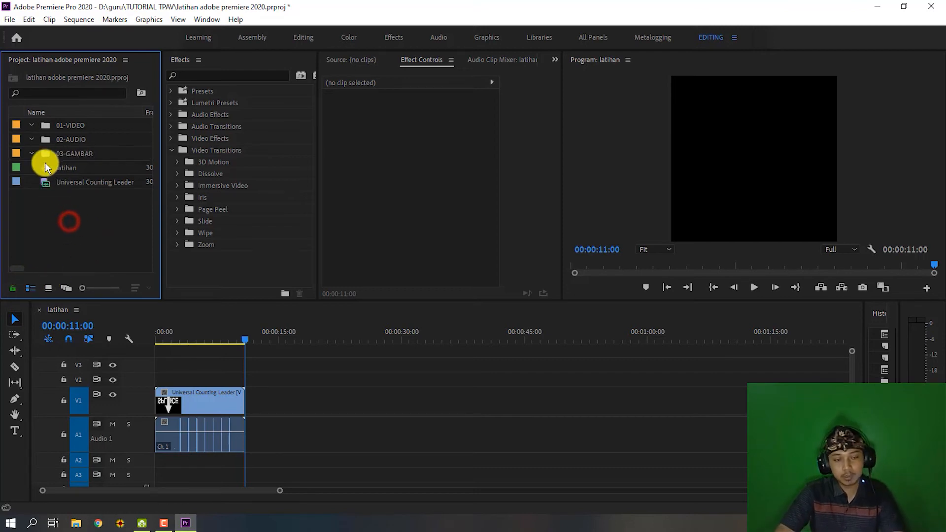
# Step: Add a fourth bin to the project and name it "04-TEXT"
pyautogui.rightClick(57, 233)
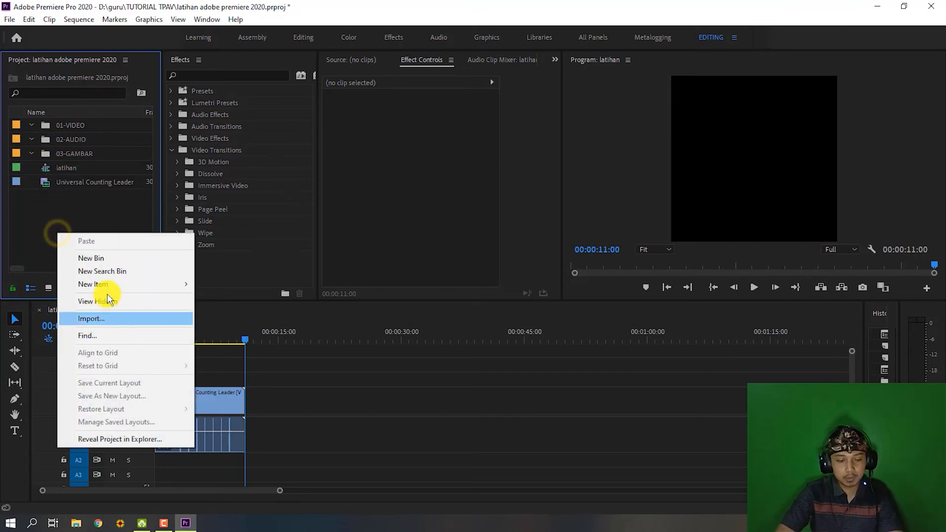
pyautogui.click(100, 256)
pyautogui.write('03')
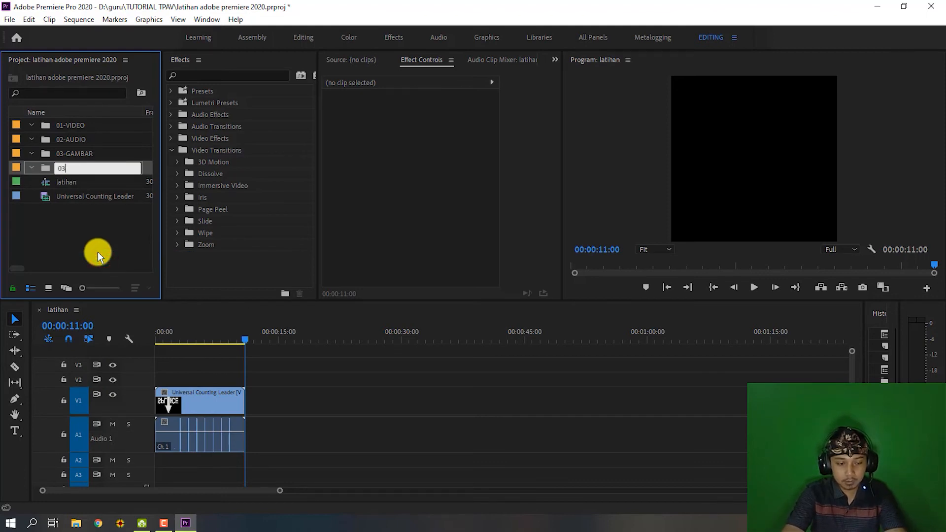
pyautogui.write('-TEXT')
pyautogui.click(111, 219)
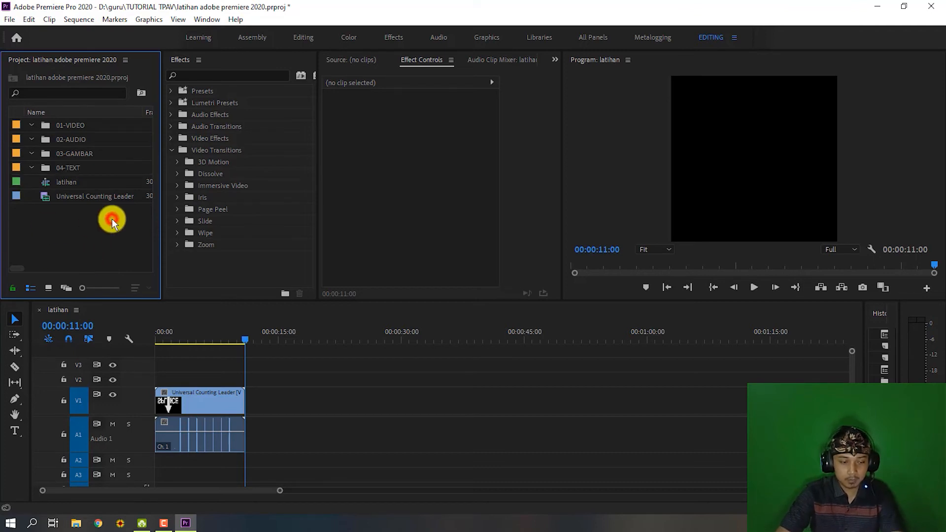
# Step: Move the Universal Counting Leader into the 01-VIDEO bin and save the project with all bins collapsed
pyautogui.click(45, 195)
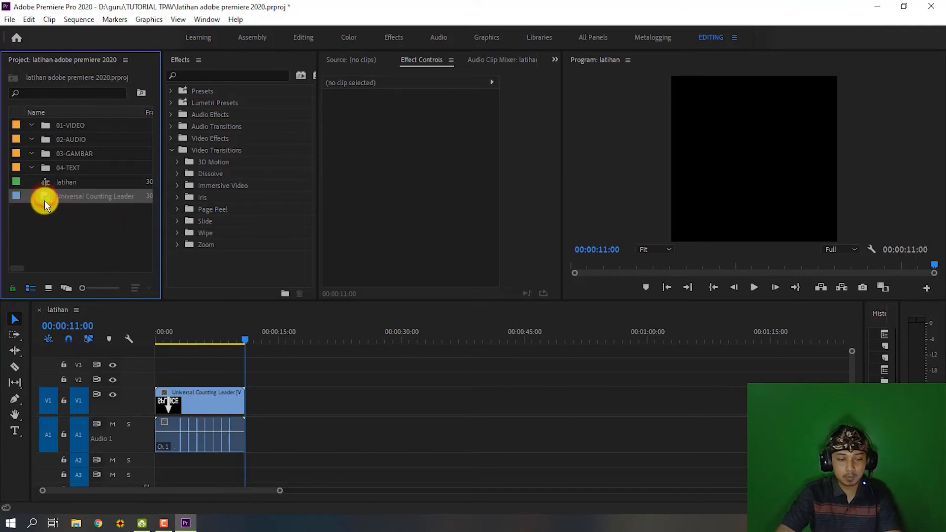
pyautogui.moveTo(45, 196); pyautogui.dragTo(84, 129)
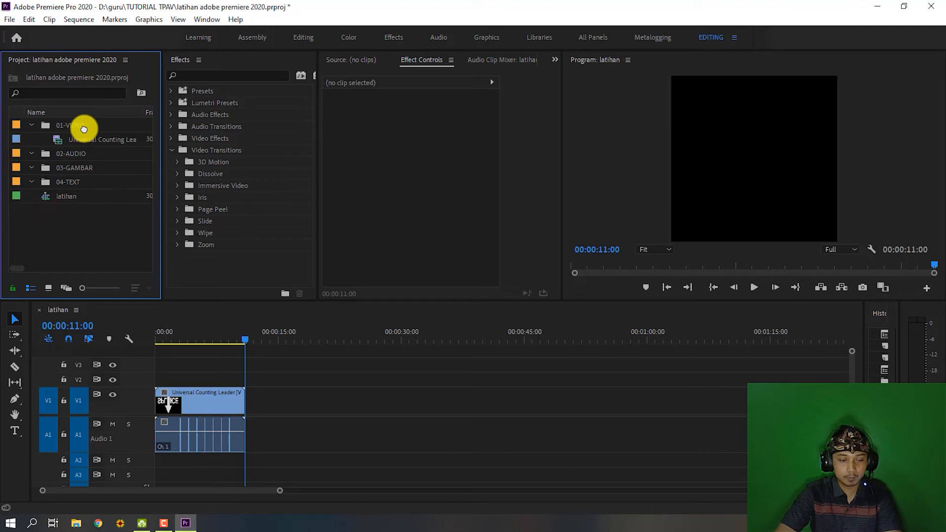
pyautogui.click(33, 125)
pyautogui.click(33, 124)
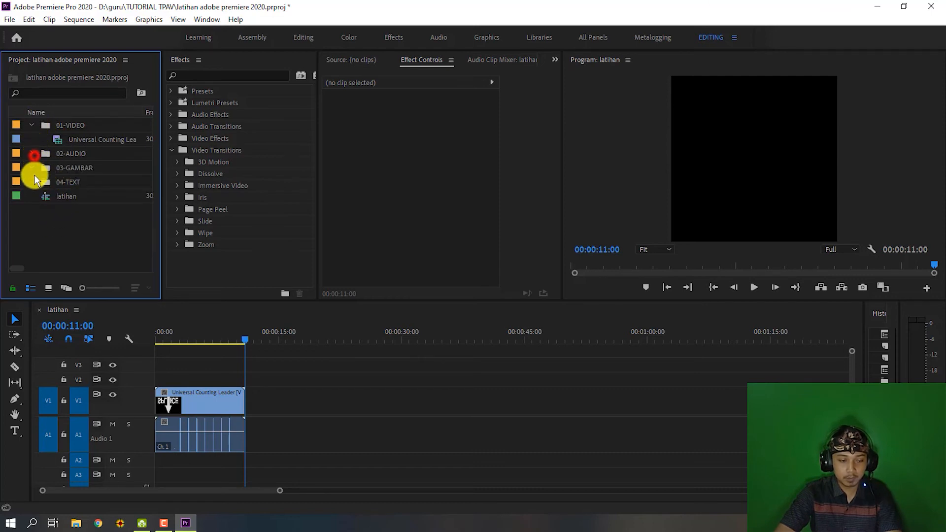
pyautogui.click(32, 125)
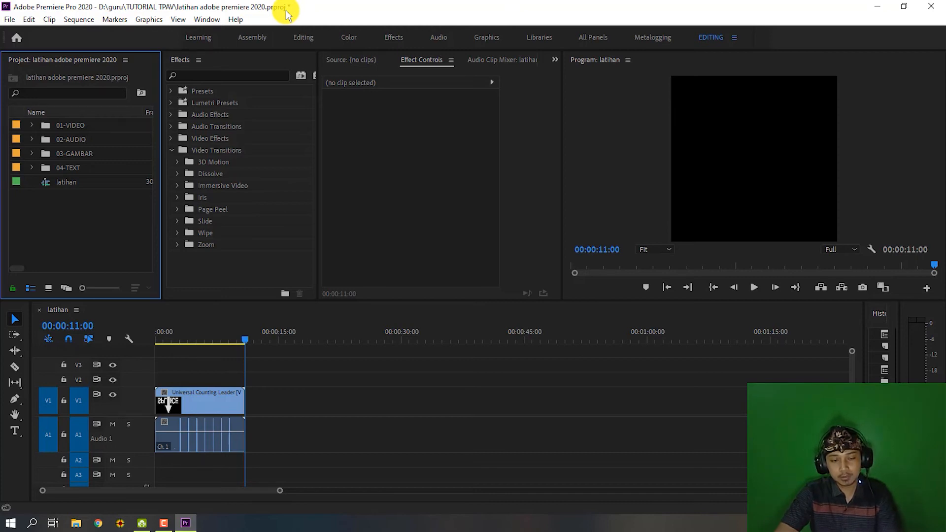
pyautogui.hotkey('ctrl', 's')
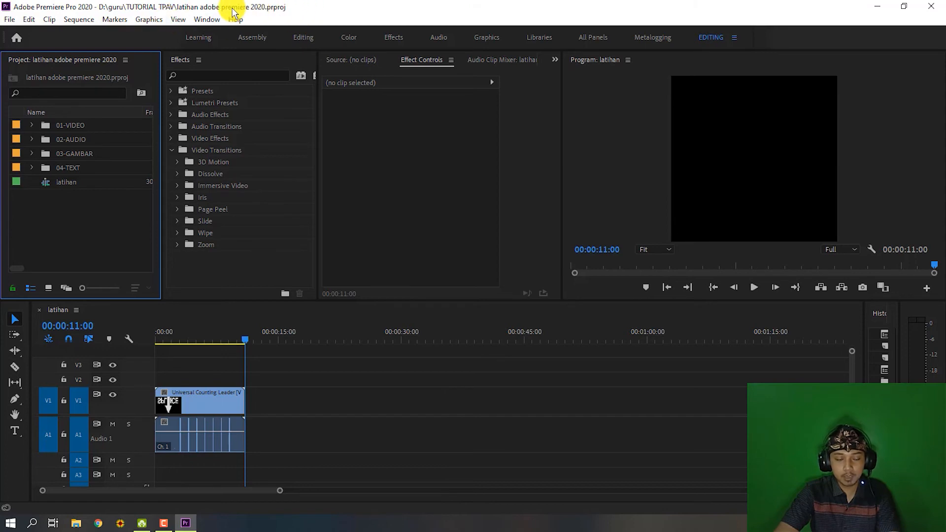
# Step: Play back the opening of the counting leader from the sequence start, and return the playhead to the beginning
pyautogui.click(330, 373)
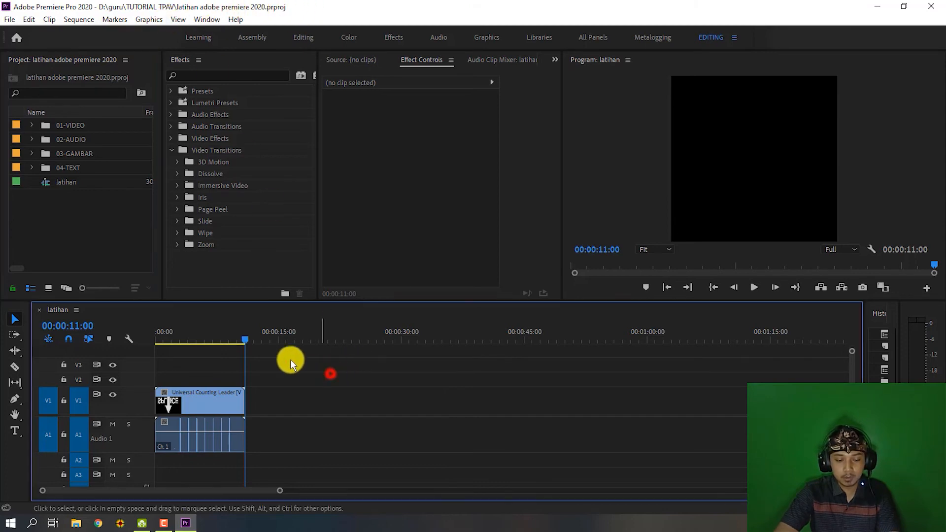
pyautogui.moveTo(277, 493); pyautogui.dragTo(216, 480)
pyautogui.moveTo(432, 339); pyautogui.dragTo(120, 335)
pyautogui.click(707, 280)
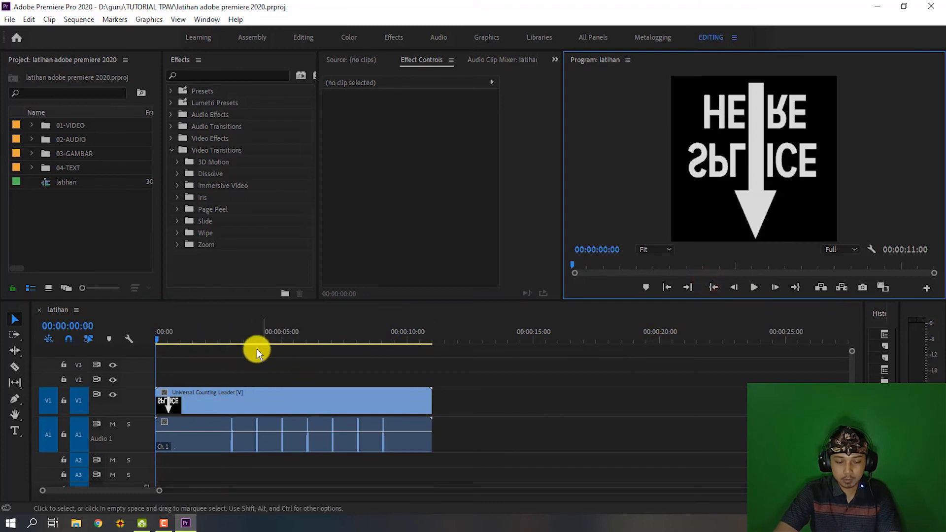
pyautogui.click(280, 357)
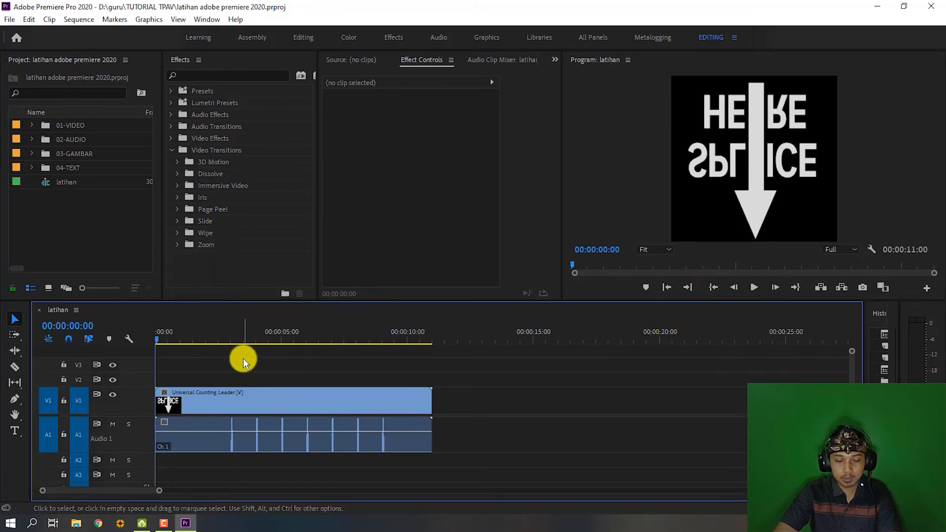
pyautogui.press('space')
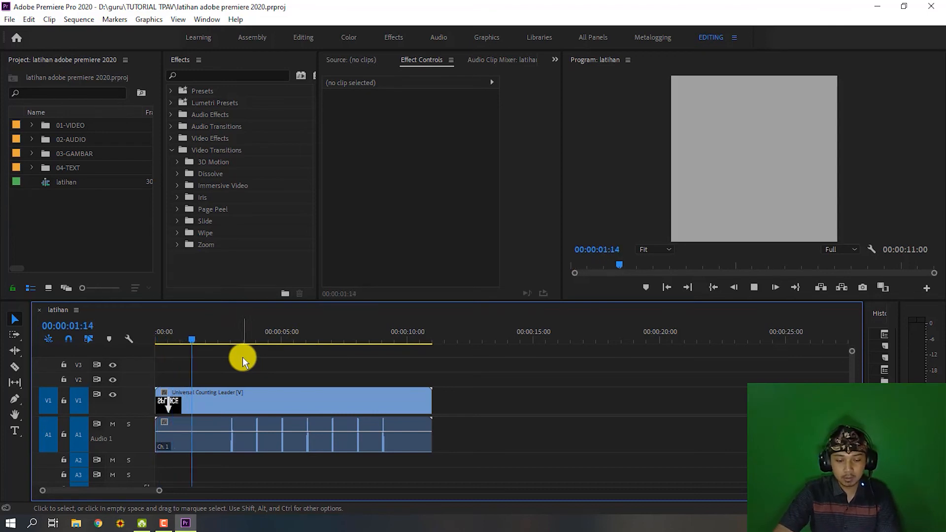
pyautogui.press('space')
pyautogui.click(709, 287)
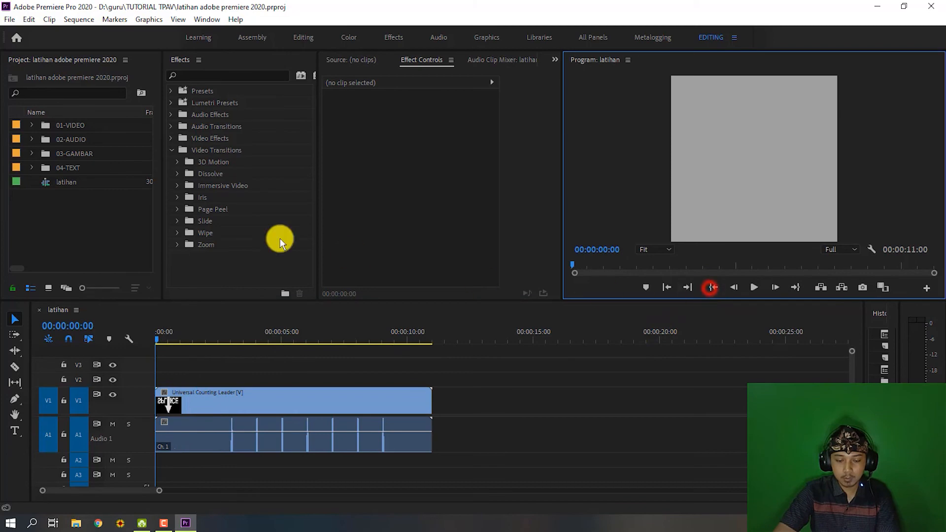
# Step: Render the sequence from In to Out and save the project with the playhead back at the start
pyautogui.click(71, 19)
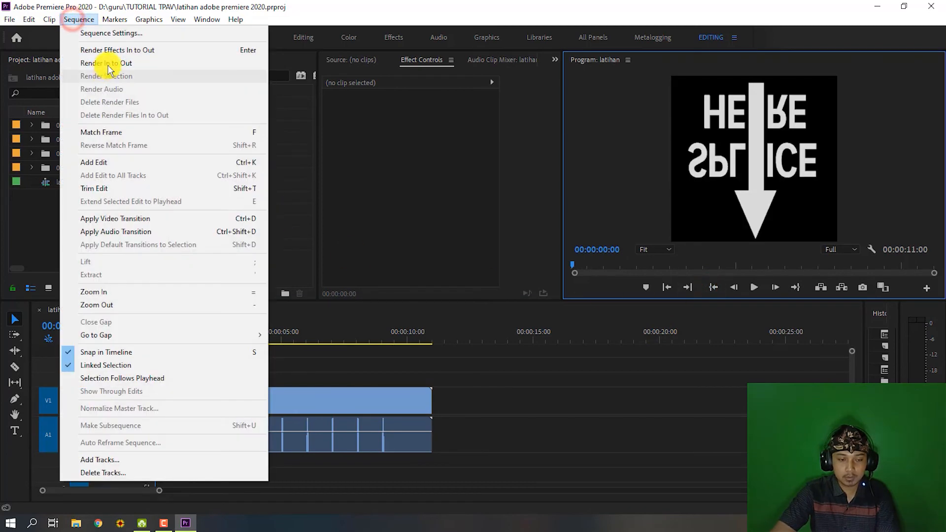
pyautogui.click(108, 64)
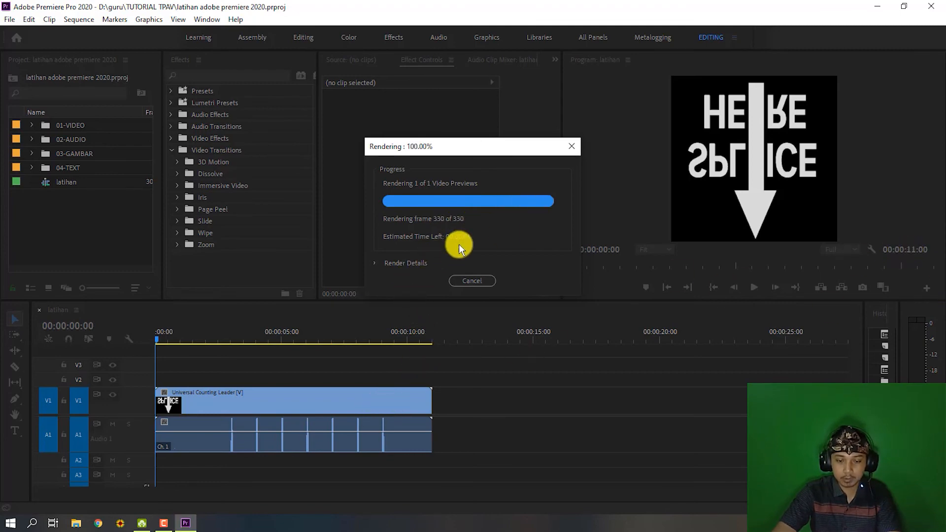
pyautogui.click(501, 400)
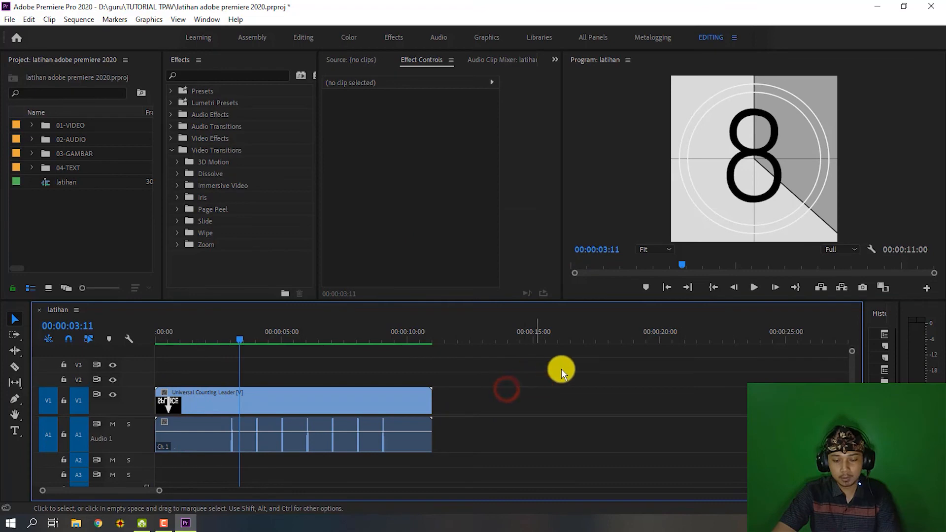
pyautogui.hotkey('ctrl', 's')
pyautogui.click(712, 287)
pyautogui.click(534, 408)
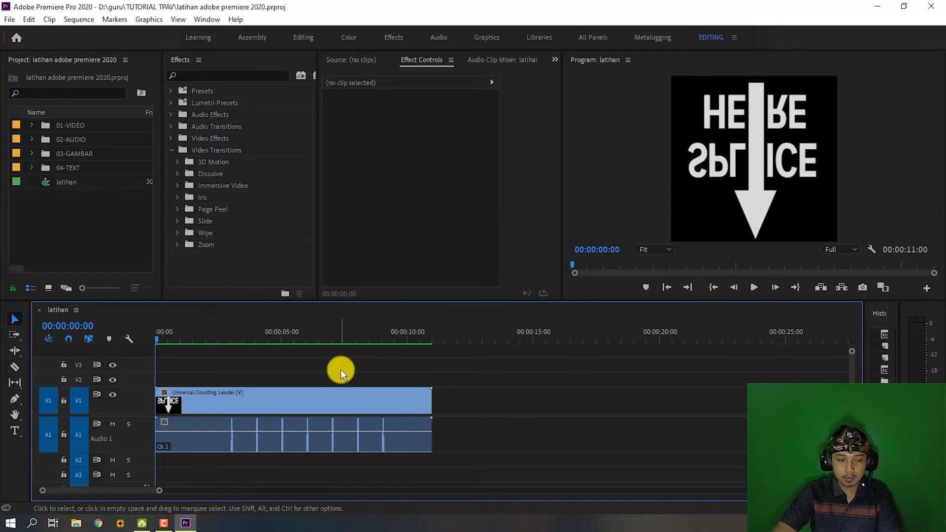
# Step: Review the media export settings of the latihan sequence and close them without exporting
pyautogui.click(10, 20)
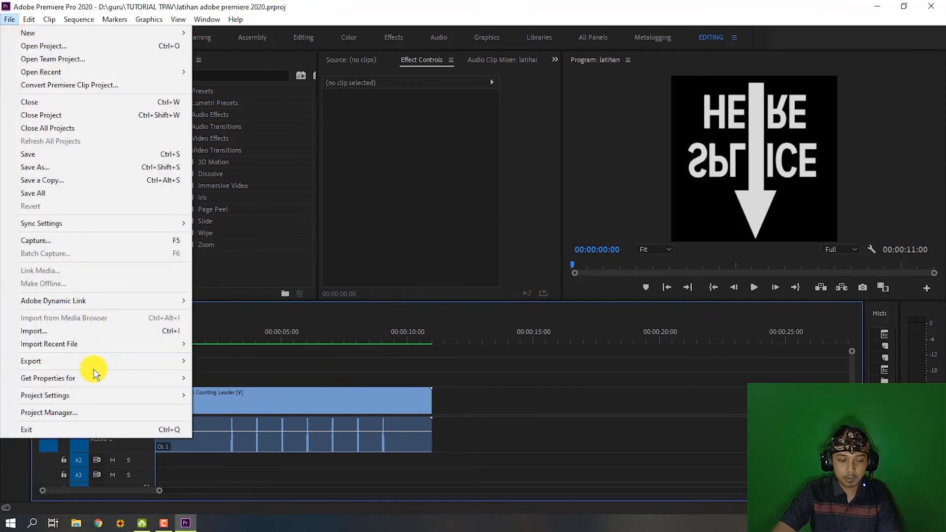
pyautogui.moveTo(91, 362)
pyautogui.click(243, 363)
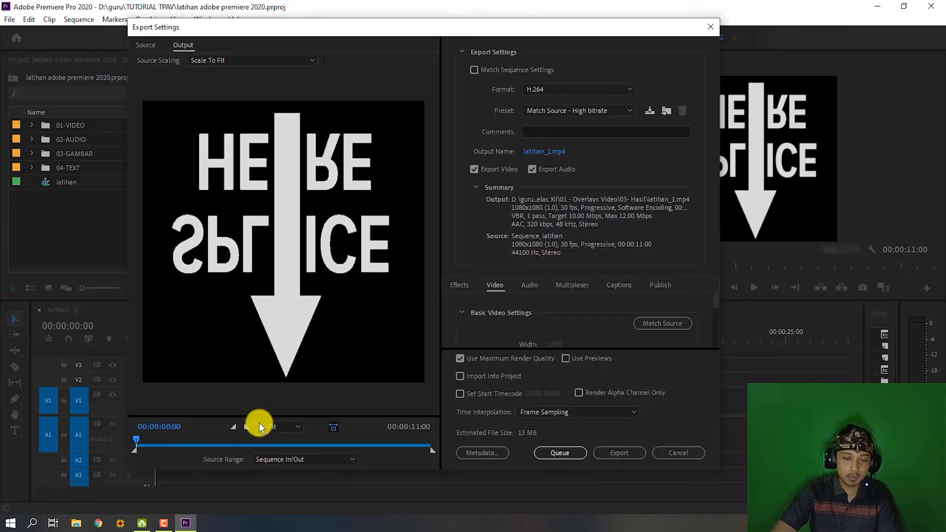
pyautogui.click(619, 453)
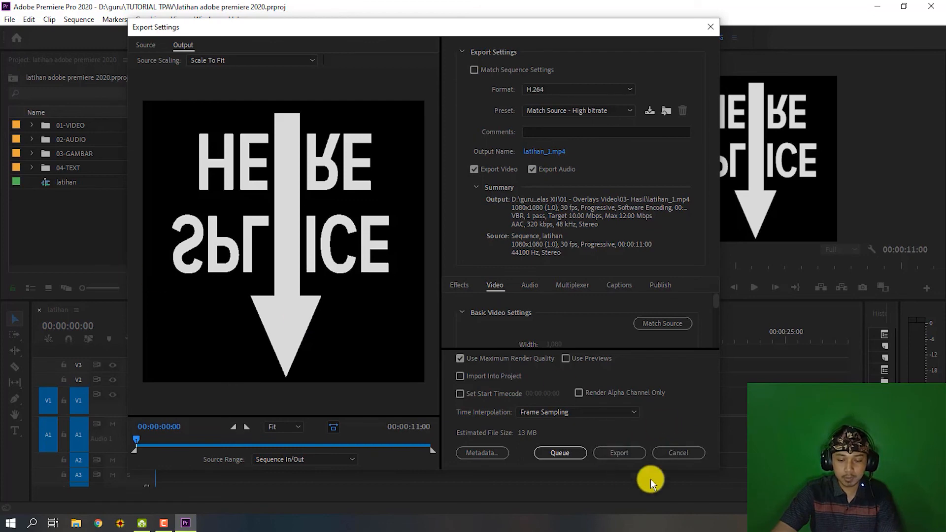
pyautogui.click(677, 454)
pyautogui.click(577, 405)
pyautogui.click(434, 221)
pyautogui.click(271, 249)
pyautogui.click(101, 245)
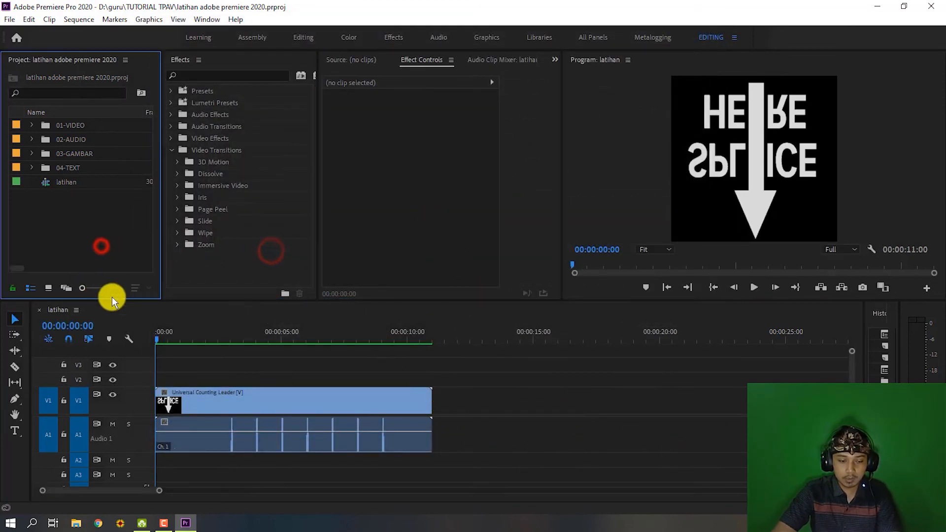
pyautogui.click(245, 271)
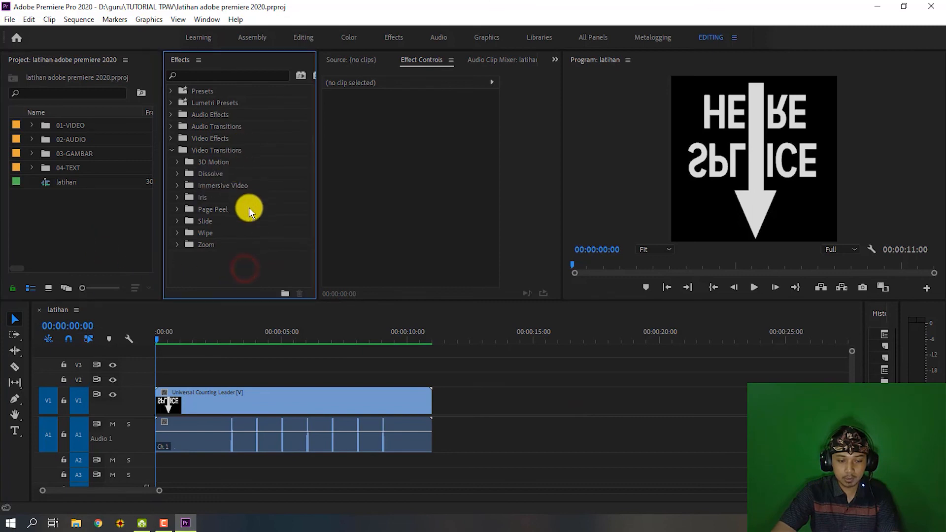
pyautogui.click(458, 218)
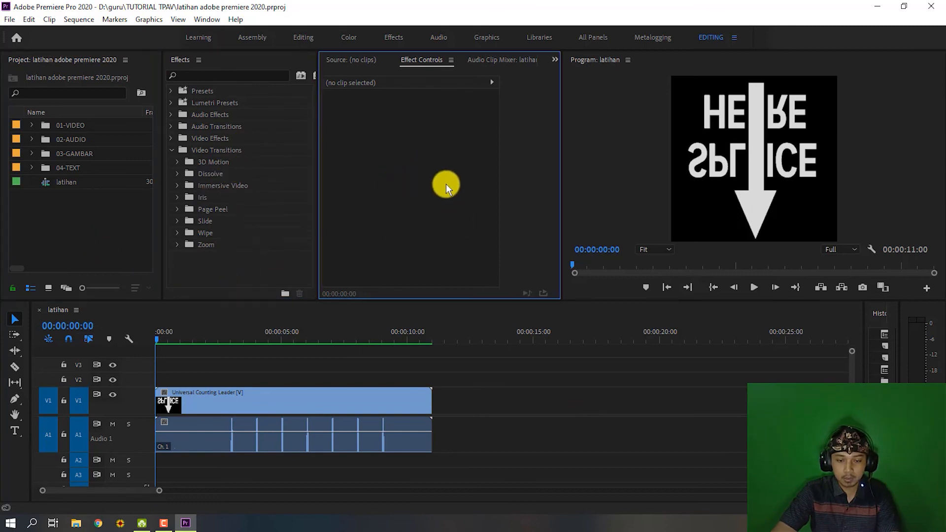
# Step: View the Program monitor and the timeline maximized one at a time, restoring the workspace layout after each
pyautogui.click(621, 142)
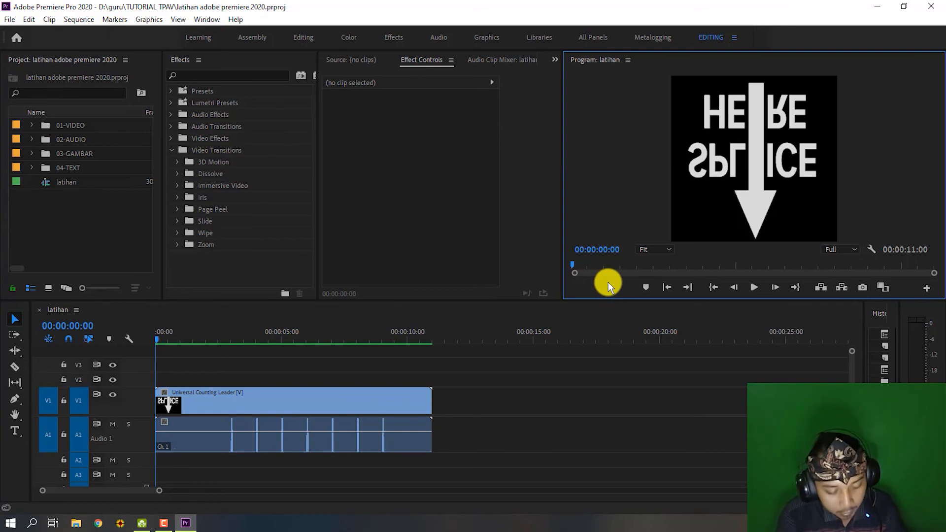
pyautogui.press('`')
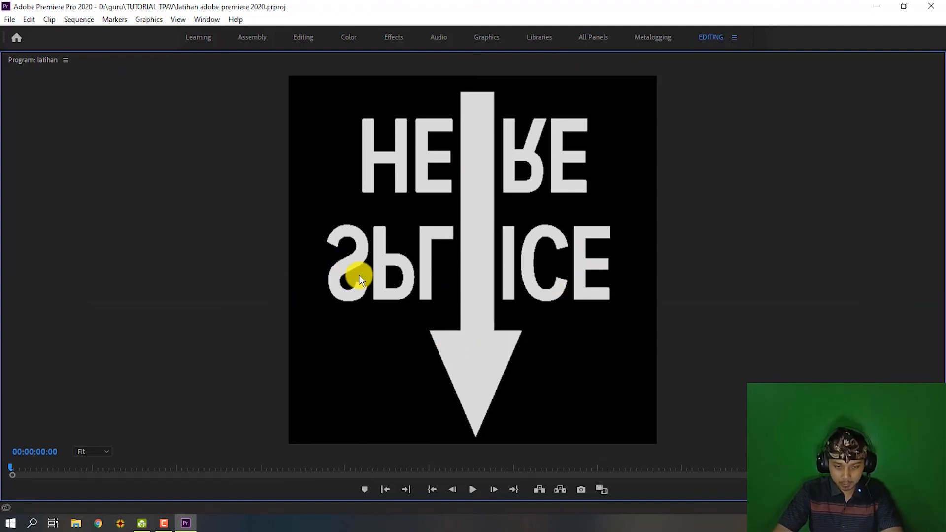
pyautogui.press('`')
pyautogui.click(477, 381)
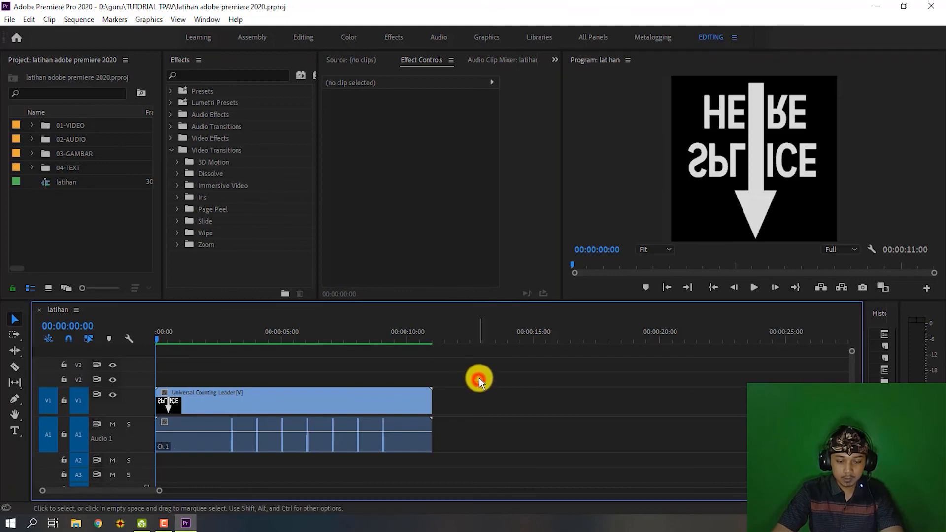
pyautogui.press('`')
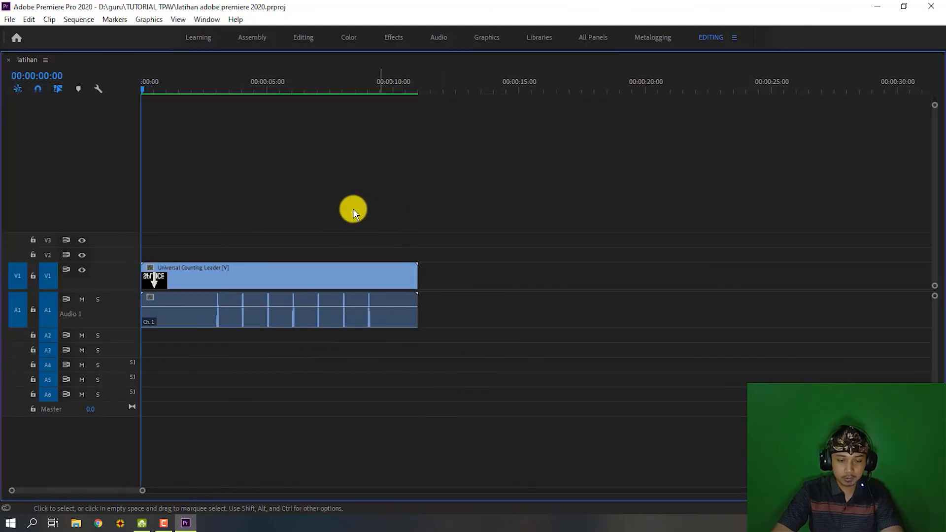
pyautogui.press('`')
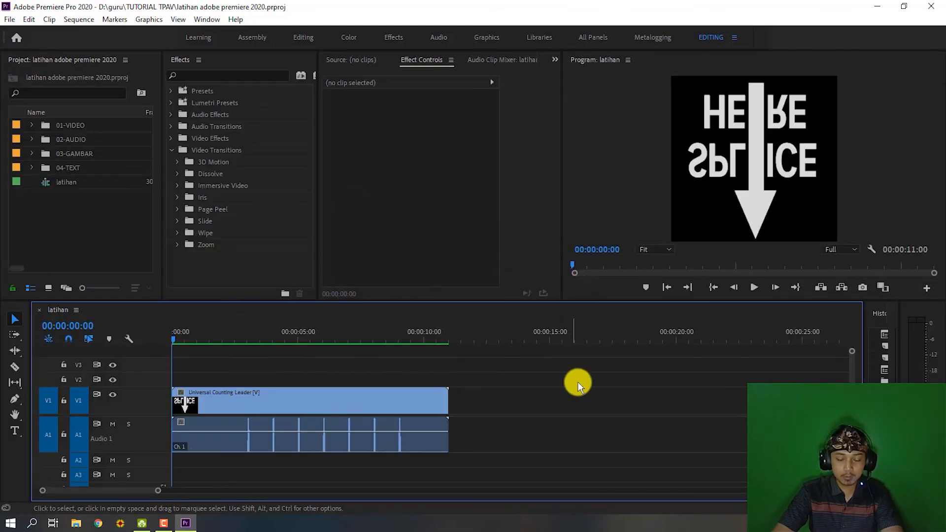
# Step: View the Project, Effects and Effect Controls areas maximized in turn, restoring the workspace layout after each
pyautogui.click(105, 232)
pyautogui.press('`')
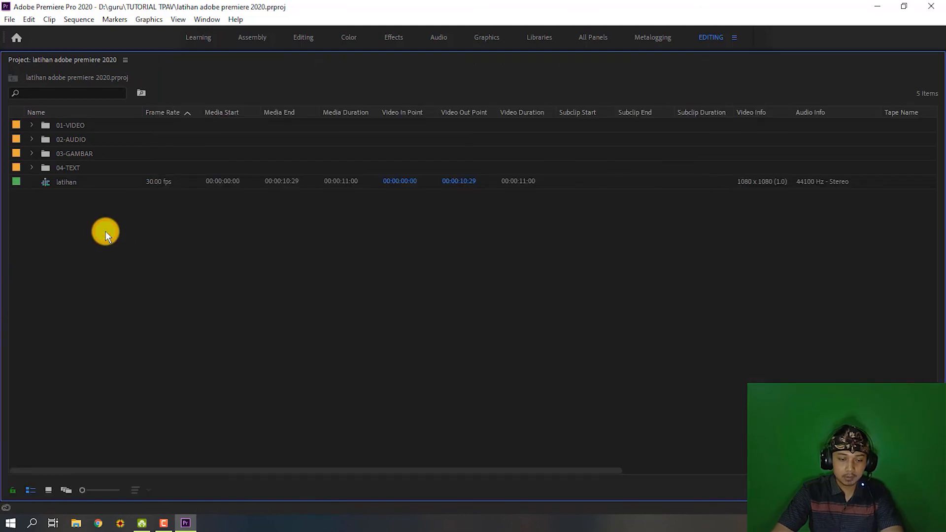
pyautogui.press('`')
pyautogui.click(237, 269)
pyautogui.press('`')
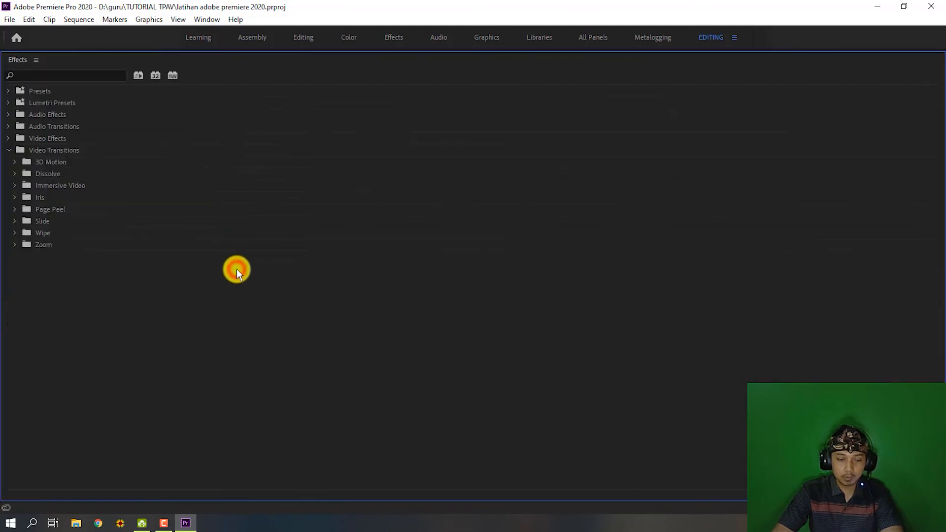
pyautogui.press('`')
pyautogui.click(420, 236)
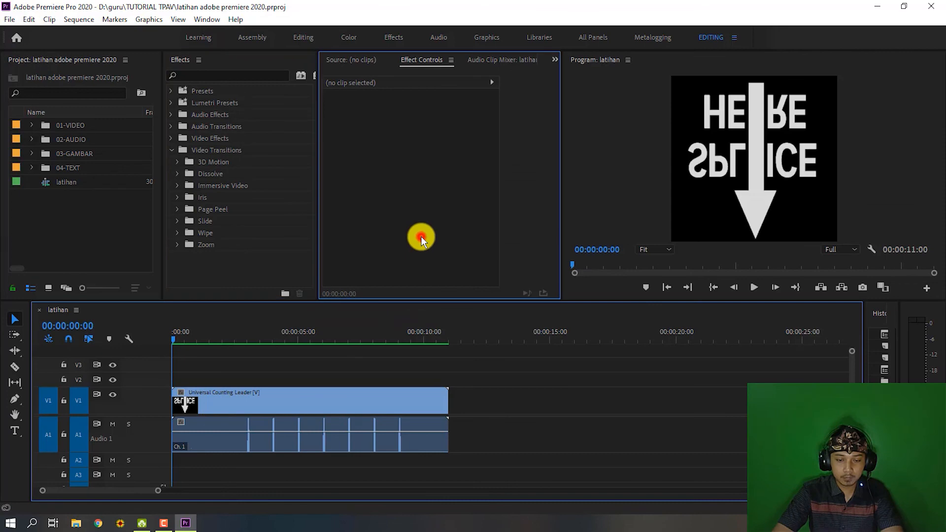
pyautogui.press('`')
pyautogui.press('`')
# Step: Toggle the maximized view on and off for the timeline and for the tool palette
pyautogui.click(558, 385)
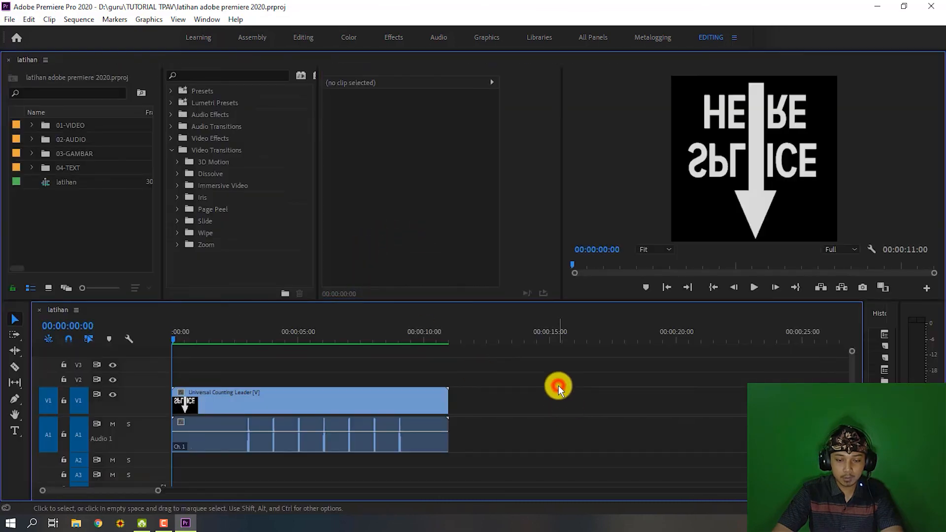
pyautogui.press('`')
pyautogui.press('`')
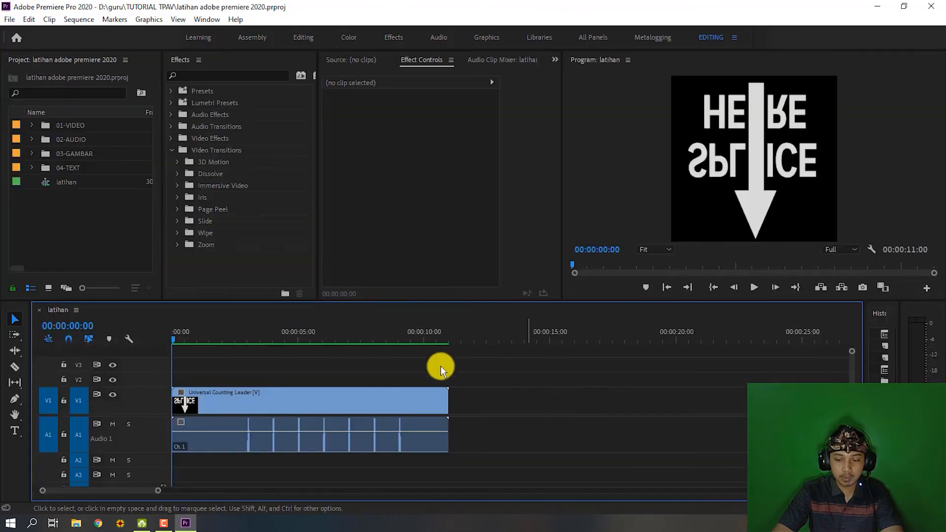
pyautogui.click(15, 453)
pyautogui.press('`')
pyautogui.press('`')
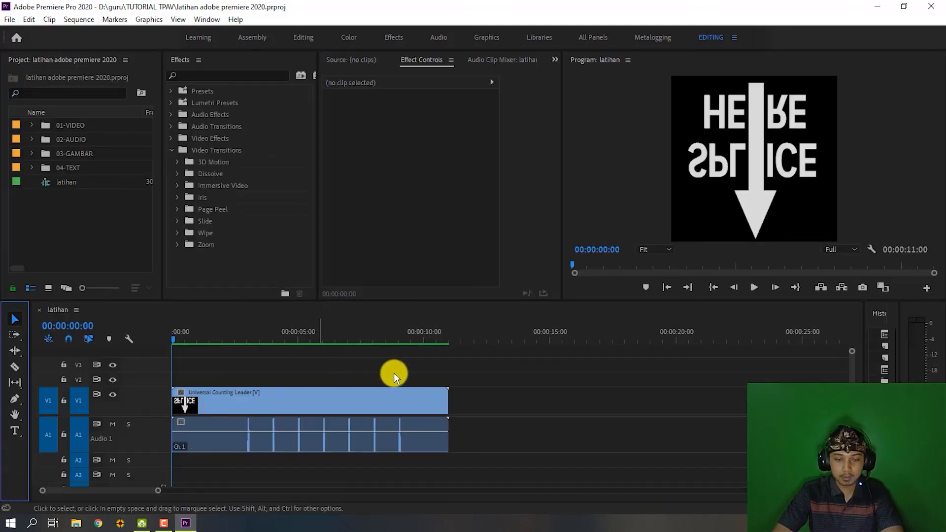
# Step: Open the media export settings for the latihan sequence and check the output file's save location, leaving the file name as is
pyautogui.click(570, 405)
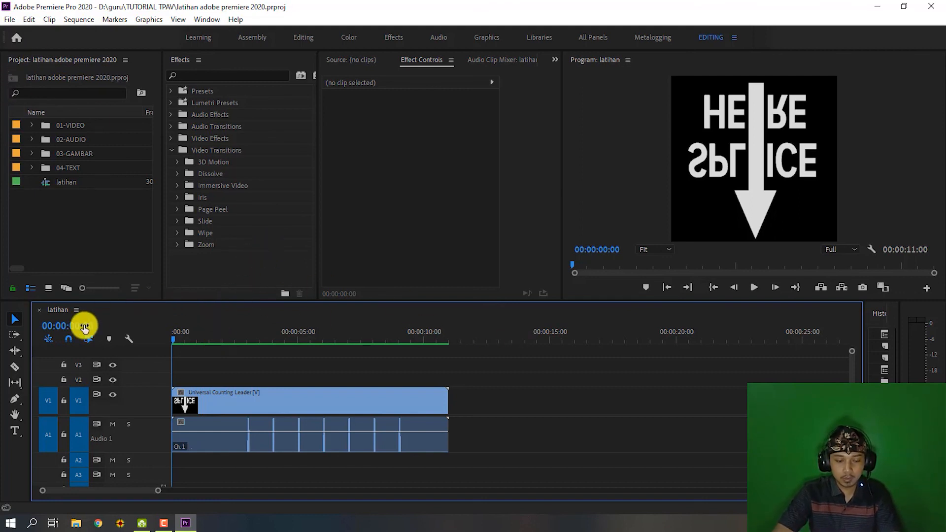
pyautogui.click(218, 312)
pyautogui.click(614, 412)
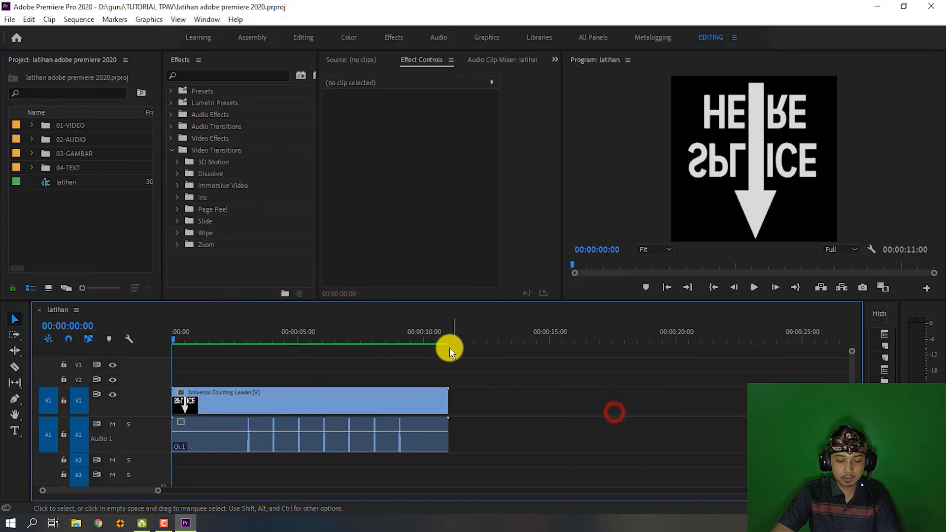
pyautogui.click(10, 19)
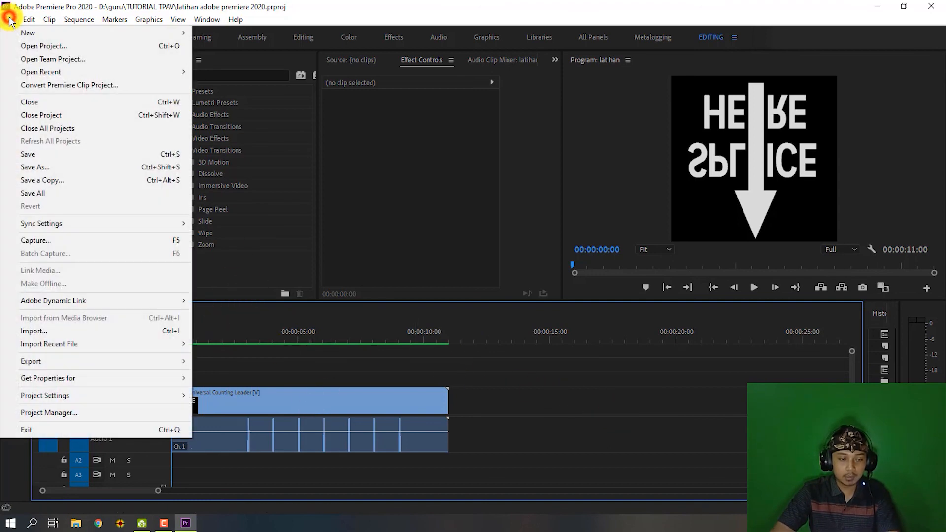
pyautogui.moveTo(133, 363)
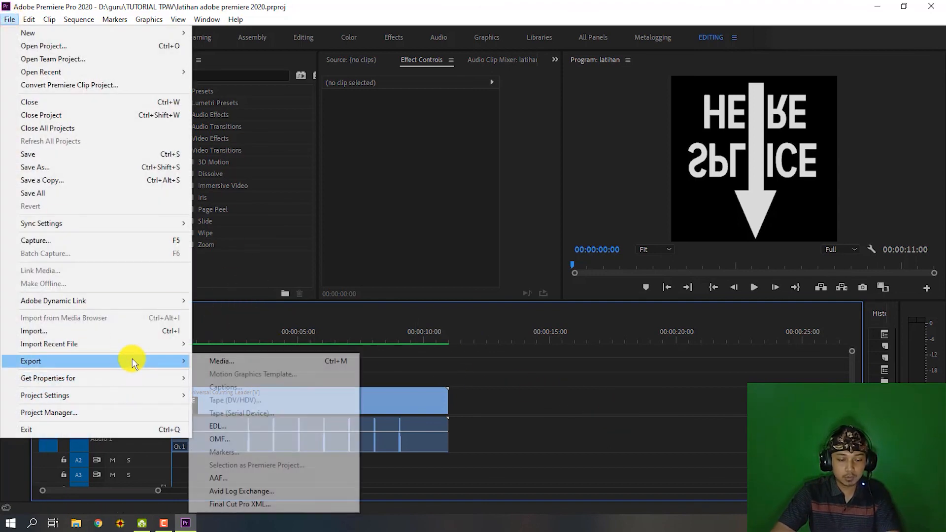
pyautogui.click(294, 361)
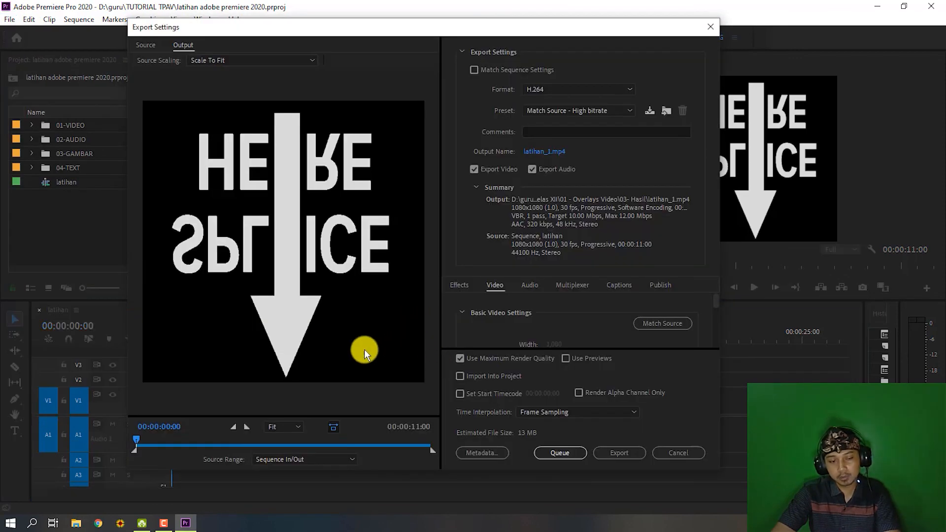
pyautogui.moveTo(478, 29); pyautogui.dragTo(479, 39)
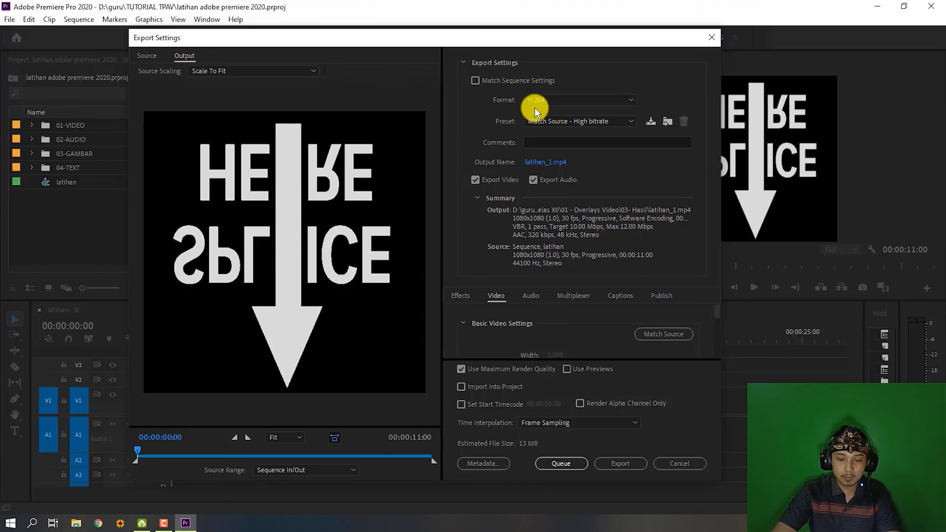
pyautogui.click(546, 165)
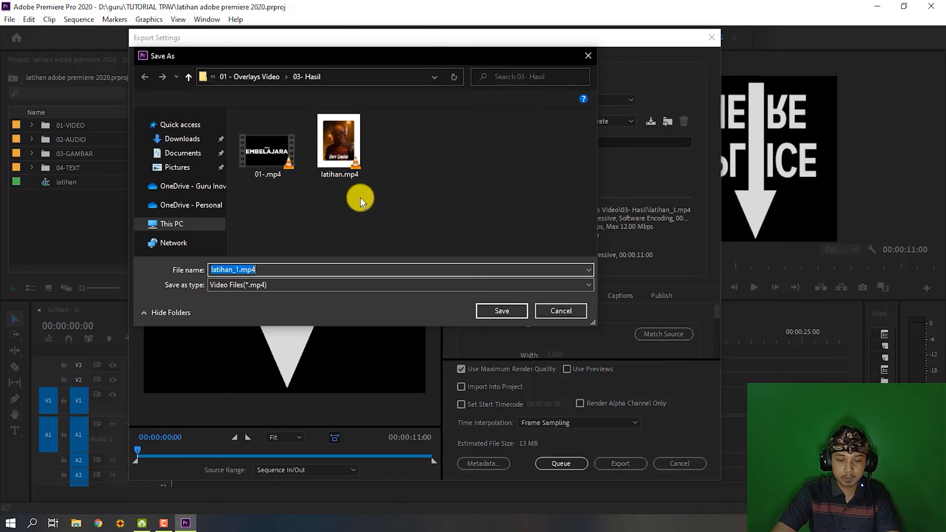
pyautogui.click(560, 311)
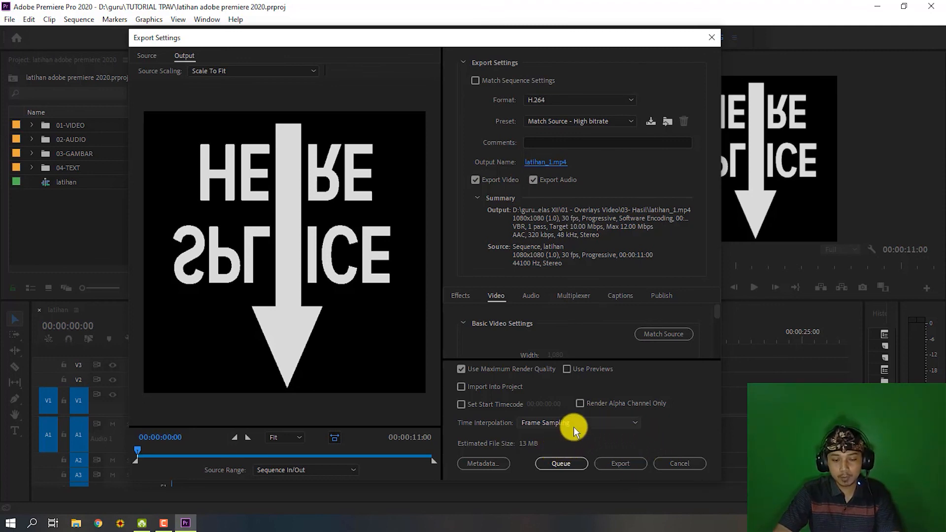
# Step: Look for Adobe Media Encoder 2020 among the installed Windows apps and return to the export settings
pyautogui.click(565, 461)
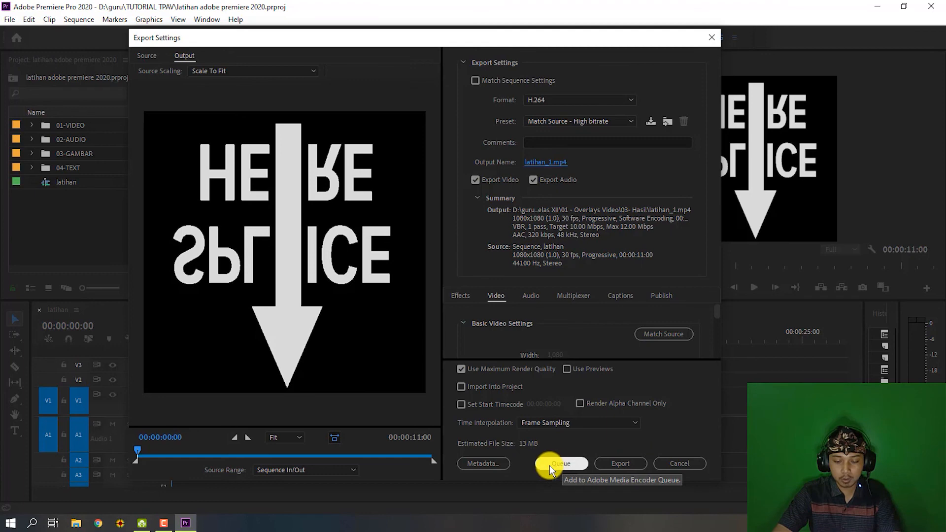
pyautogui.click(10, 522)
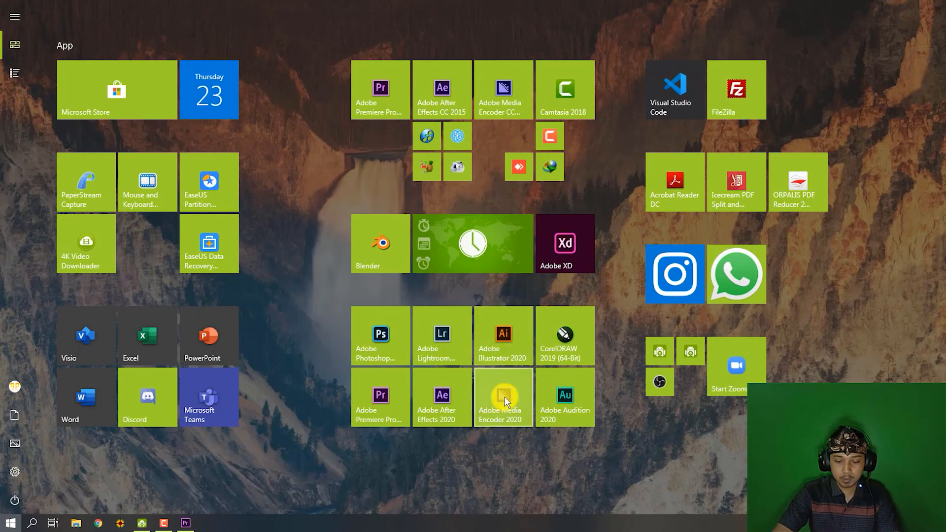
pyautogui.click(10, 521)
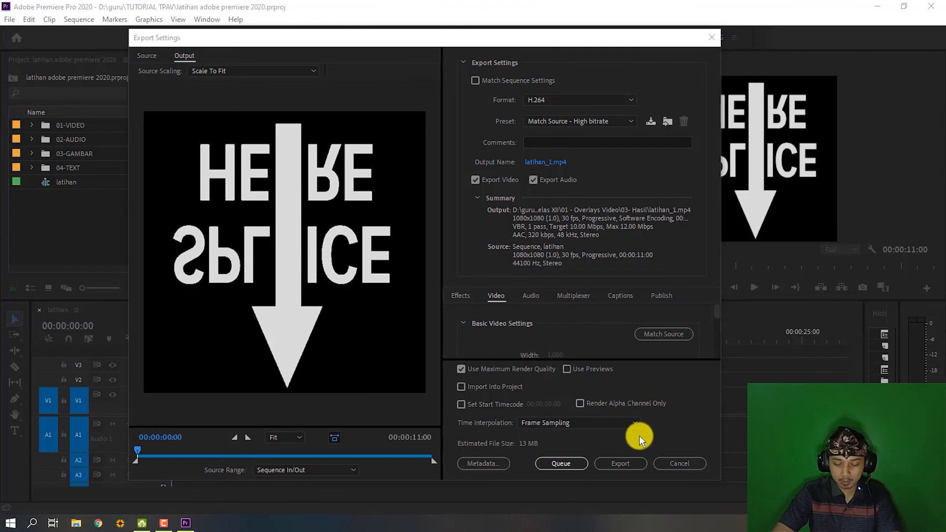
# Step: Export the latihan sequence directly to latihan_1.mp4 in H.264 format with the Match Source - High bitrate preset
pyautogui.click(626, 464)
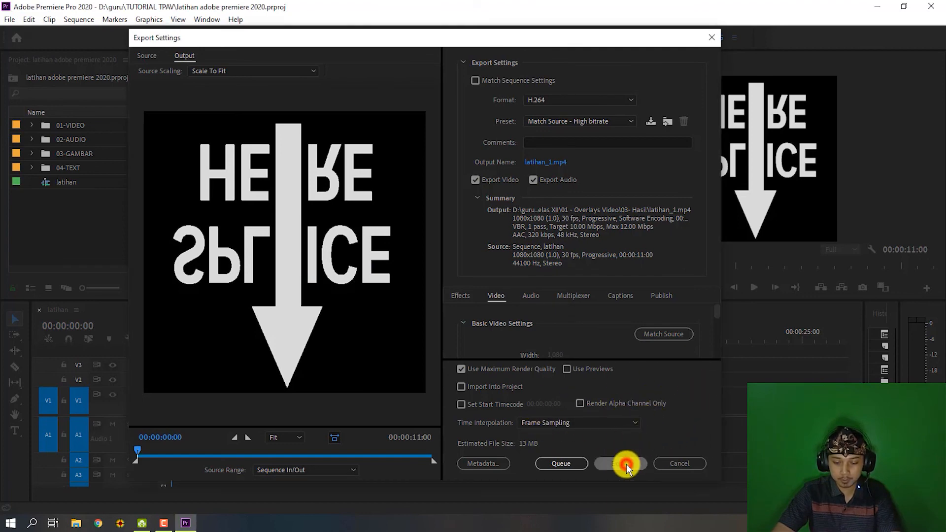